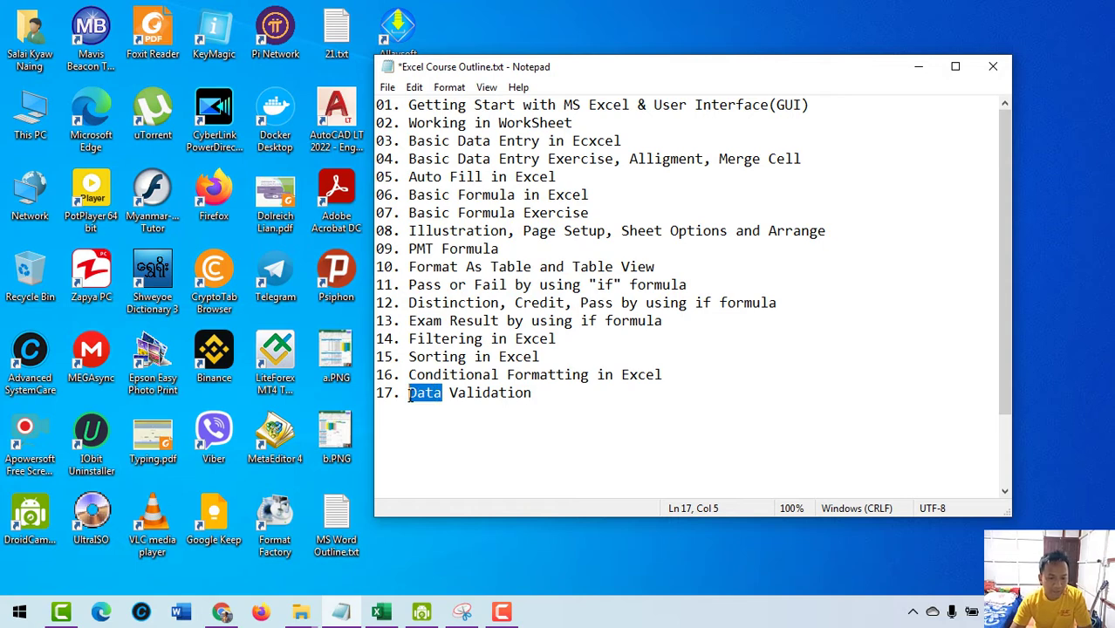
Step: Add the words "Valid" and "Invalid" on separate lines below the Data Validation entry in the course outline
click(393, 426)
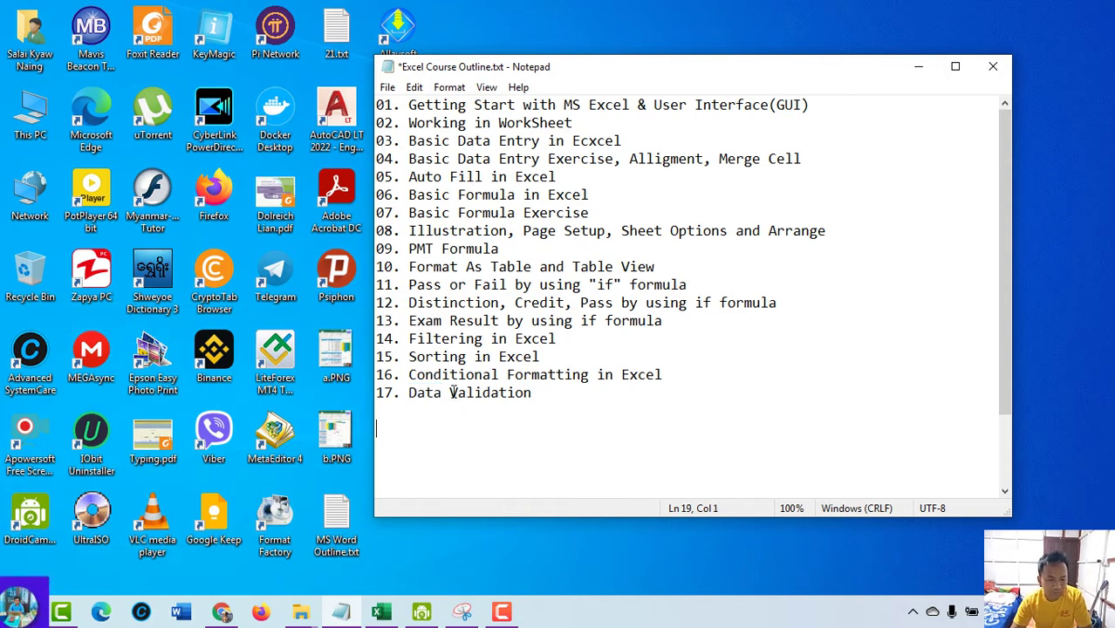
drag(450, 392, 493, 394)
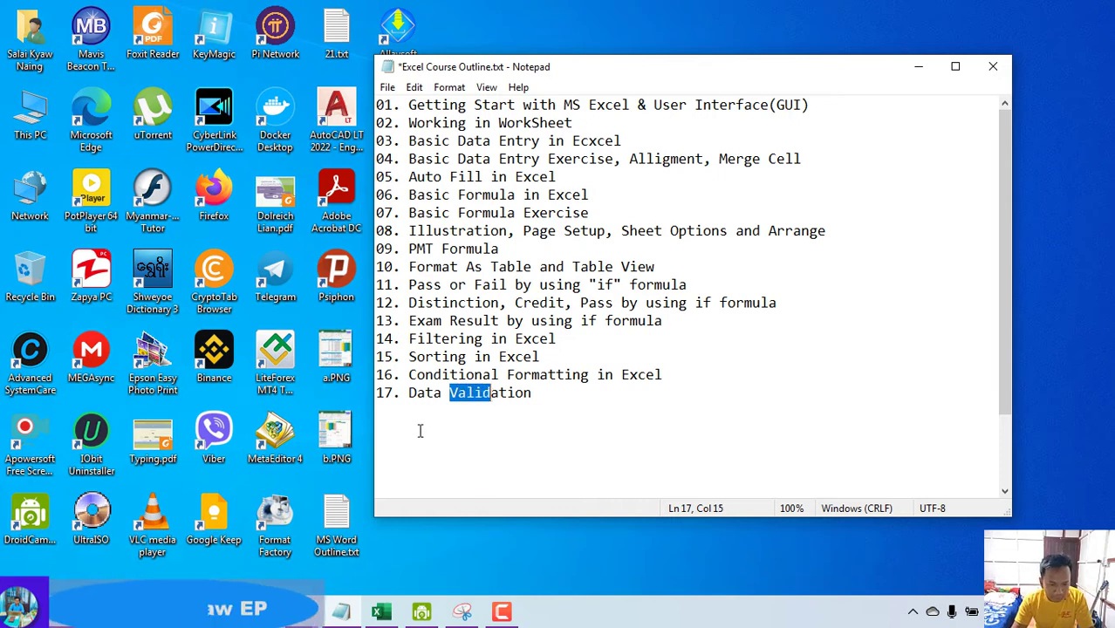
click(379, 429)
text(Valid)
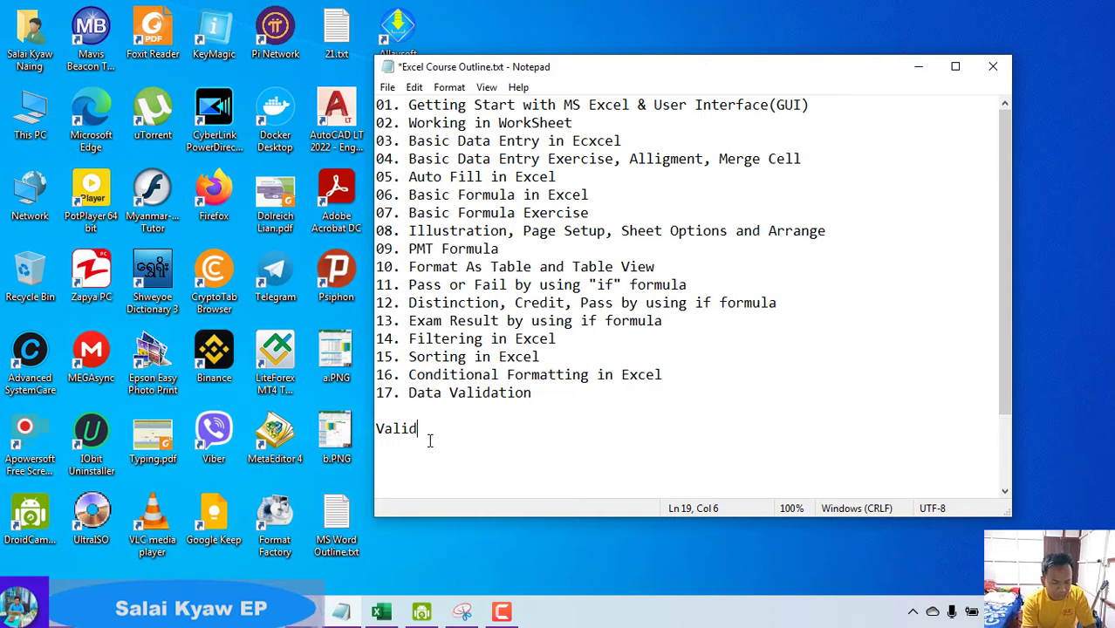
key(Return)
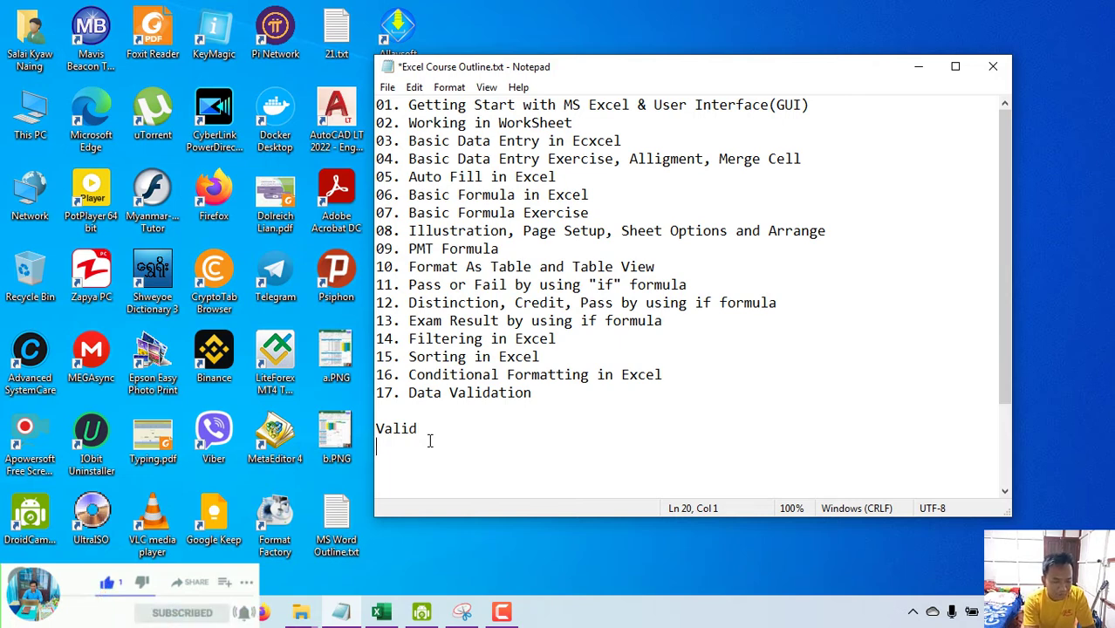
text(Invalid)
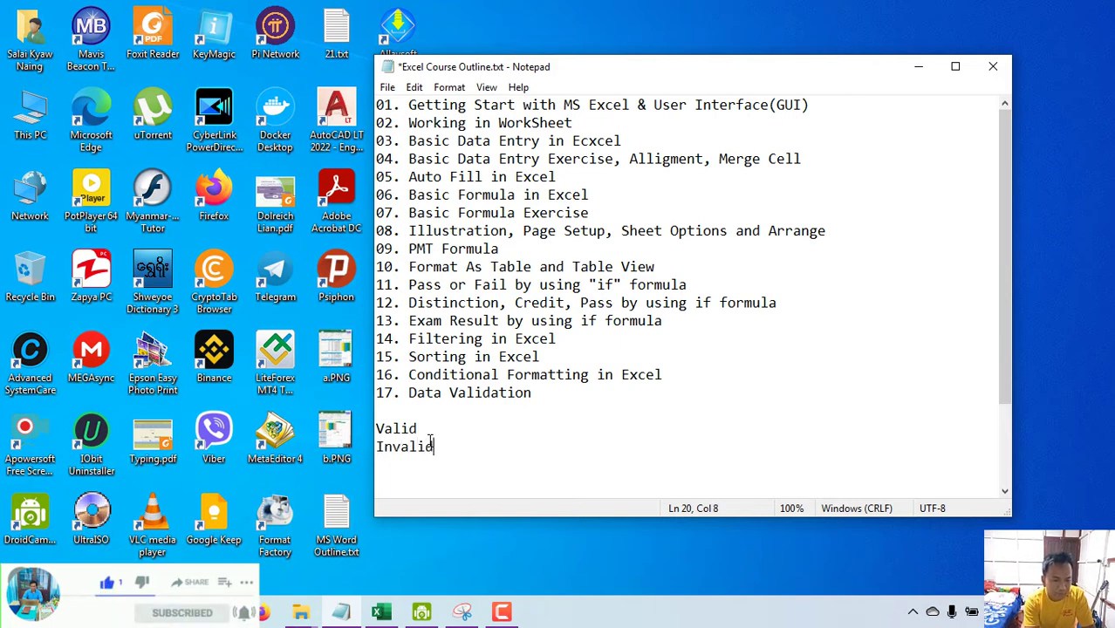
Step: Highlight the Valid, Invalid and Data Validation terms in turn, and remove the Valid and Invalid lines from the outline
click(423, 430)
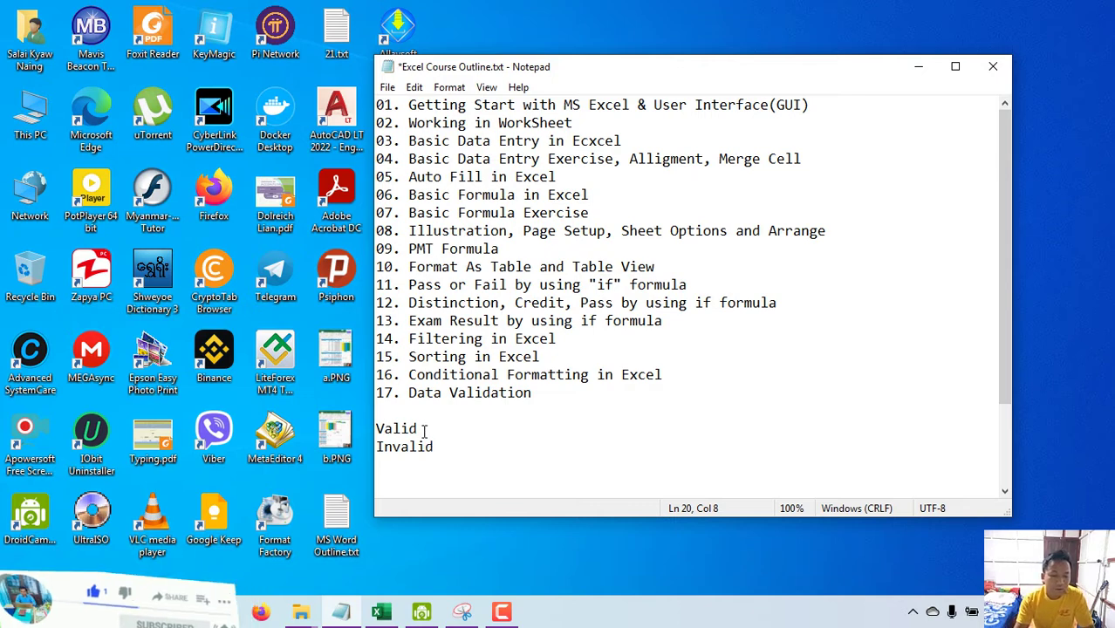
drag(445, 448, 369, 446)
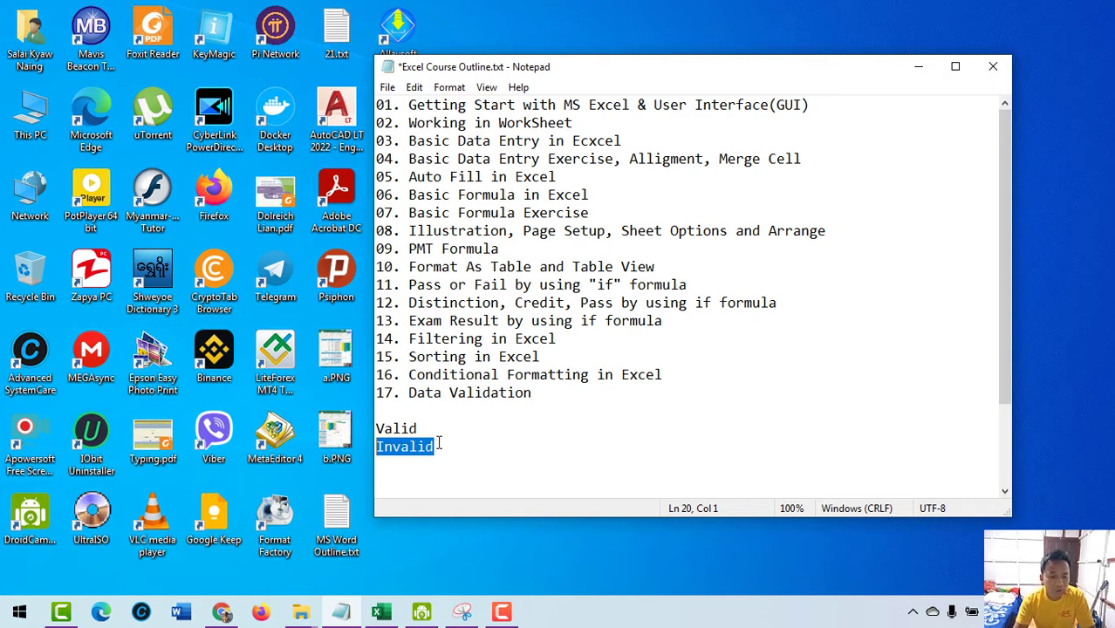
drag(429, 427, 371, 427)
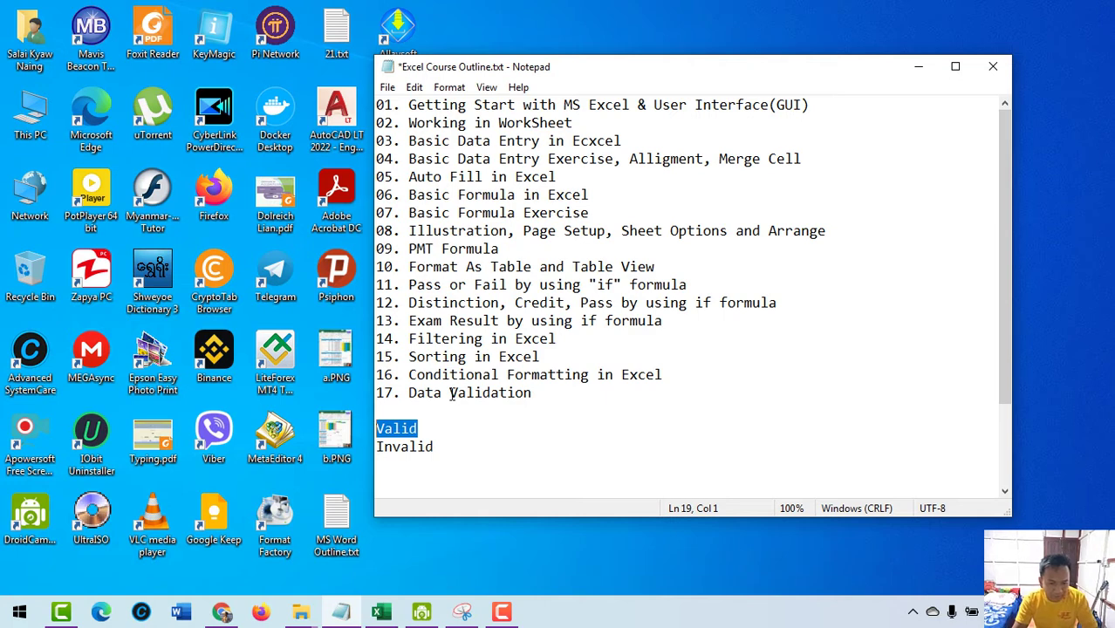
drag(452, 393, 410, 395)
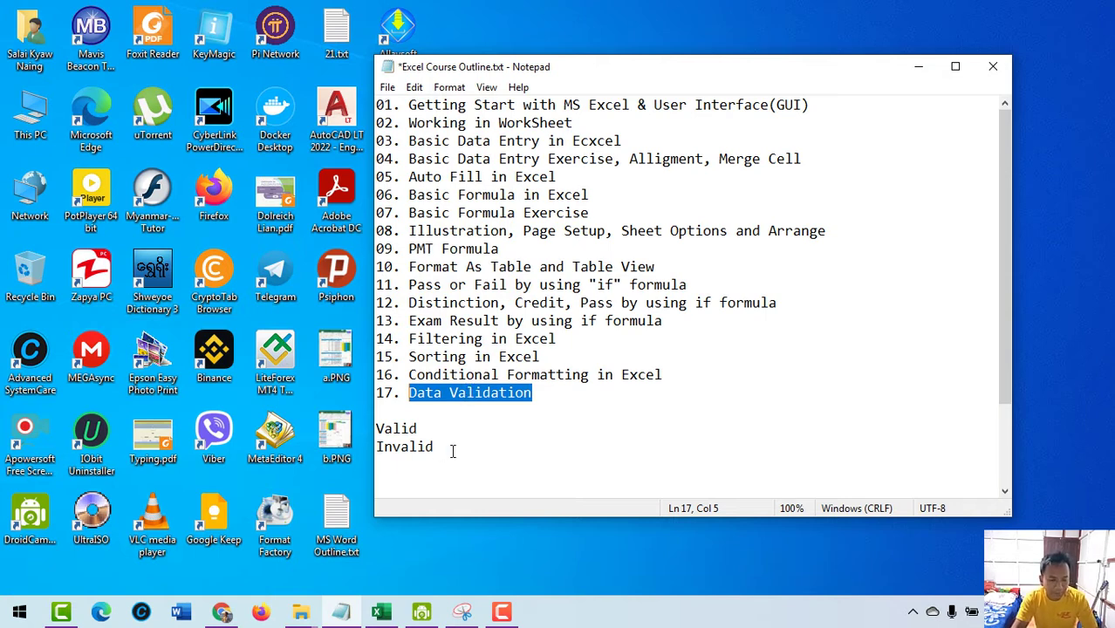
drag(453, 451, 365, 434)
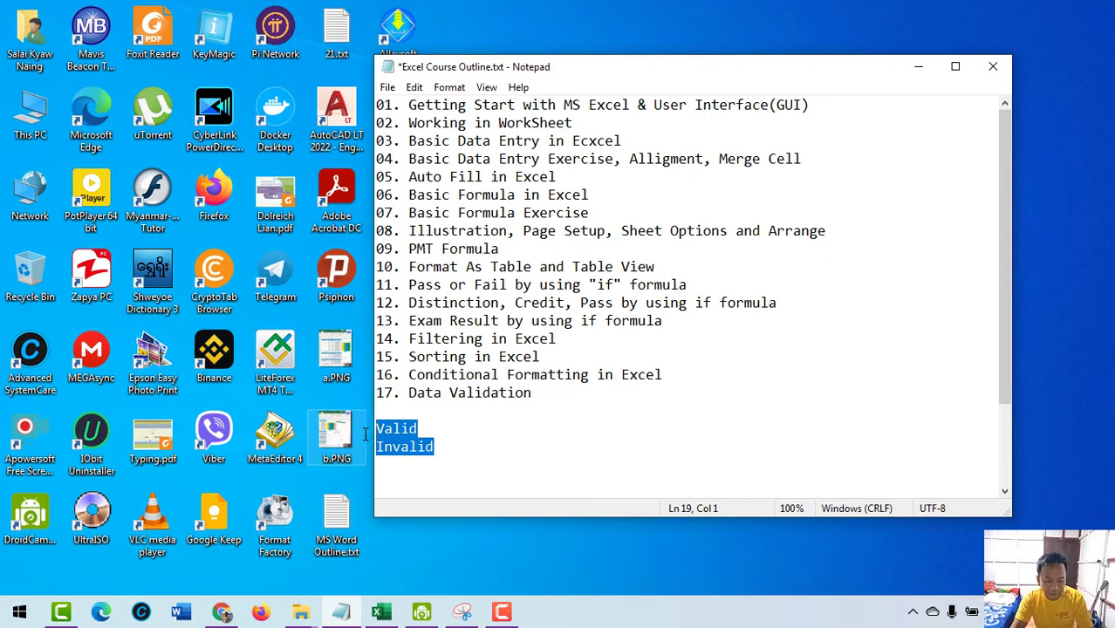
key(ctrl+x)
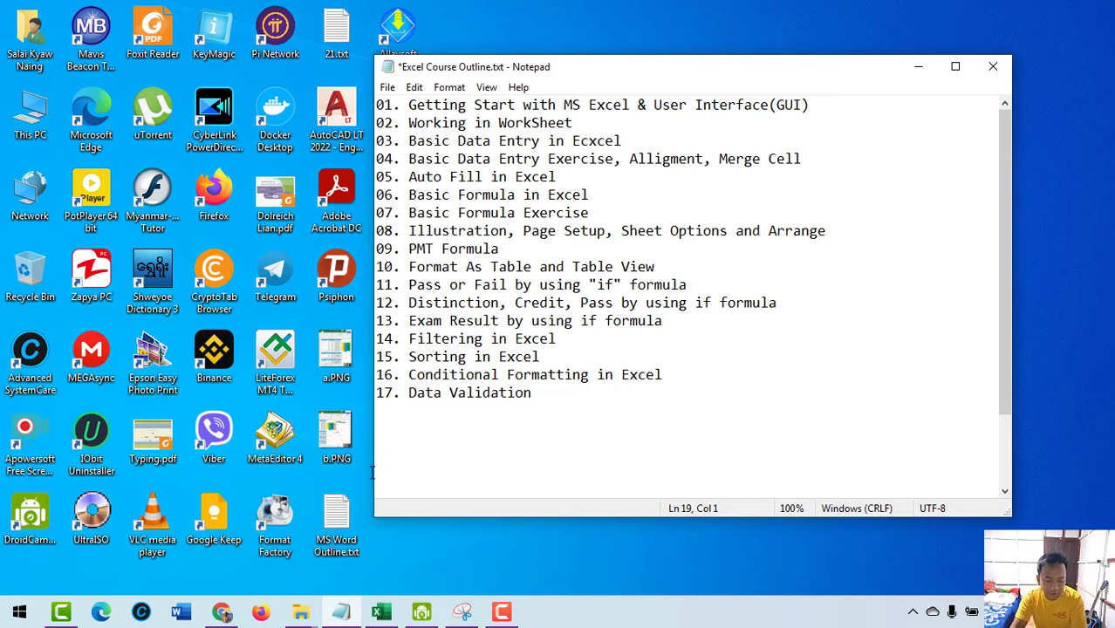
Step: Switch to the Excel Data workbook and look over the Exam Pass or Fail and Sale Data sheets
click(390, 615)
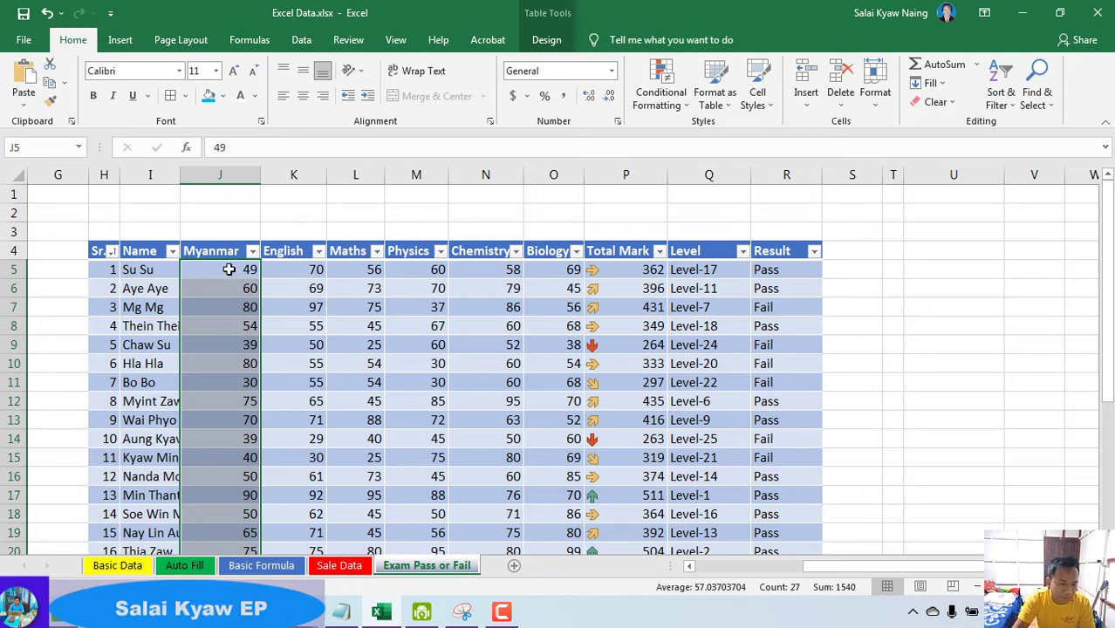
click(852, 174)
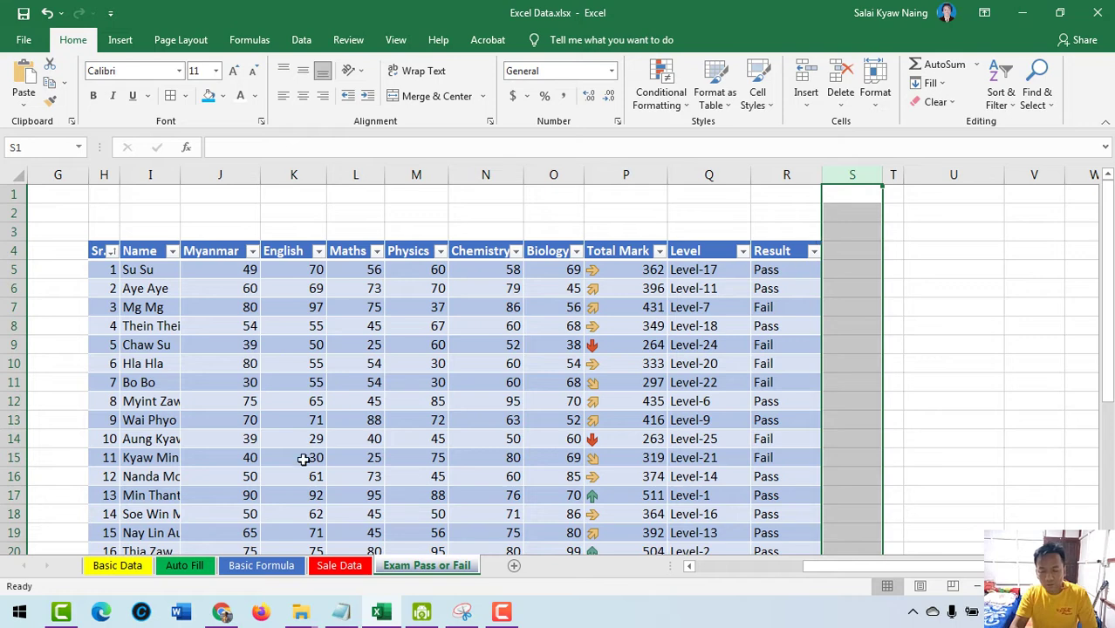
click(338, 566)
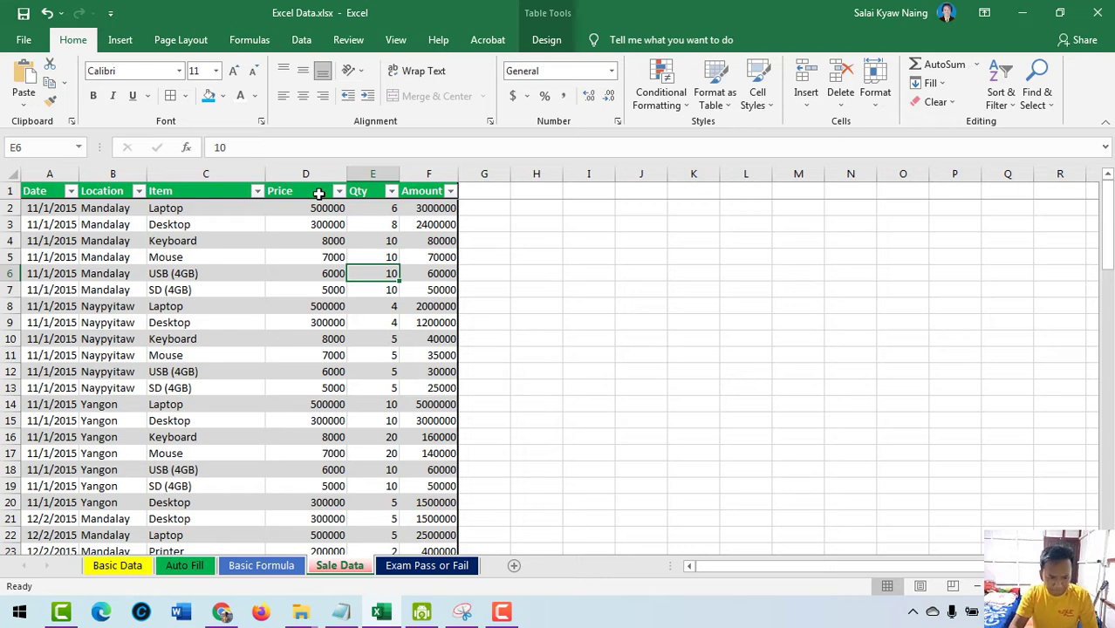
click(422, 568)
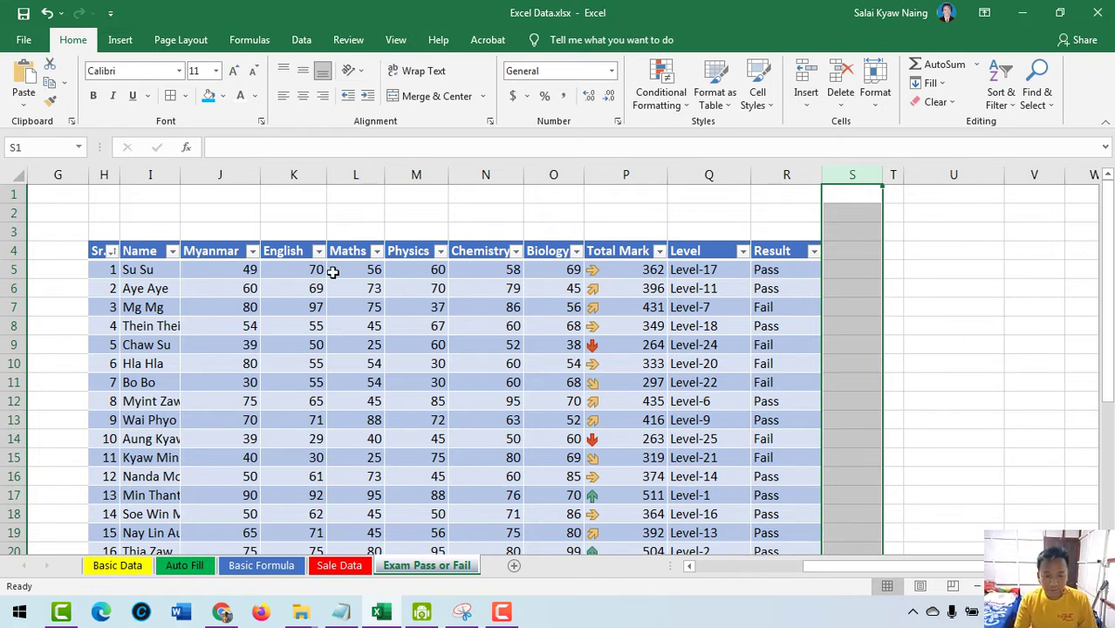
Step: Examine all the marks in the Myanmar column of the exam results table
click(243, 179)
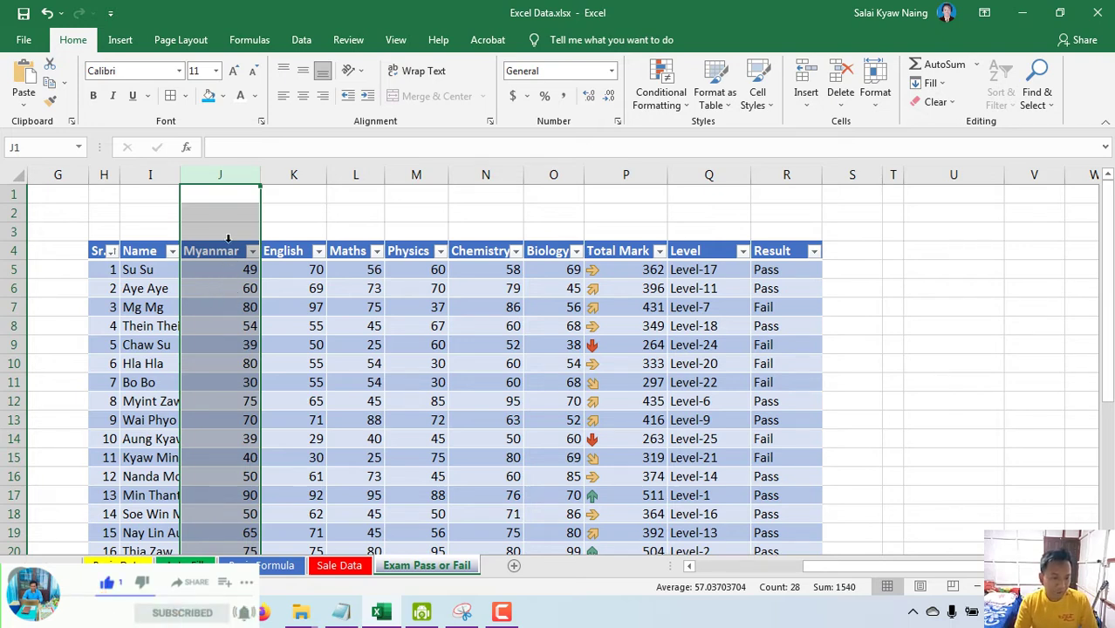
click(222, 312)
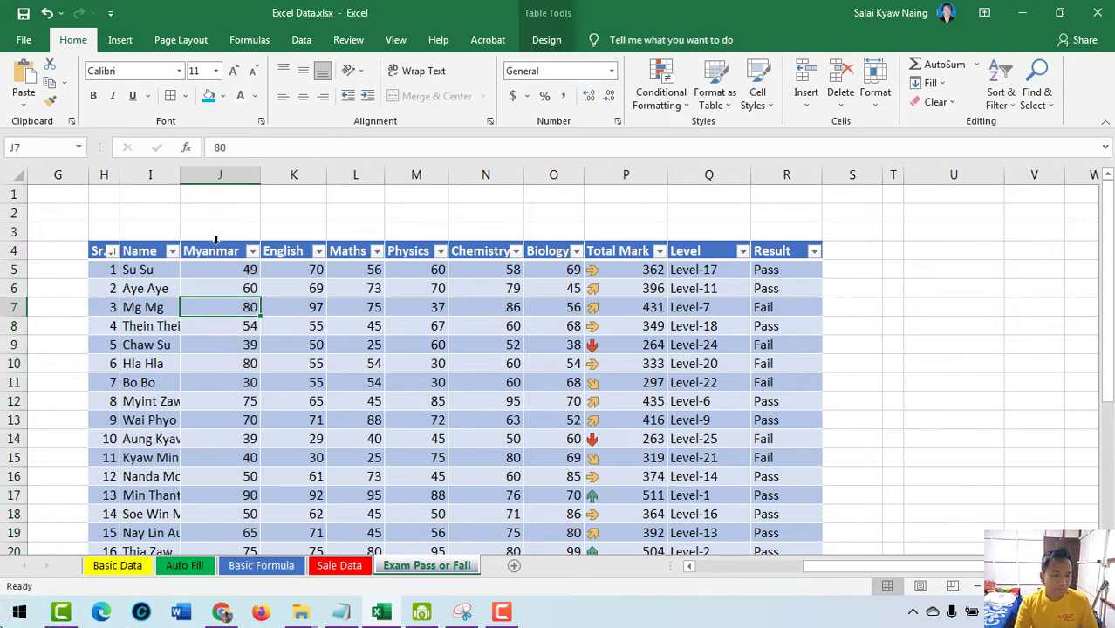
click(218, 248)
scroll(246, 312, down, 4)
scroll(246, 312, down, 3)
scroll(249, 310, up, 4)
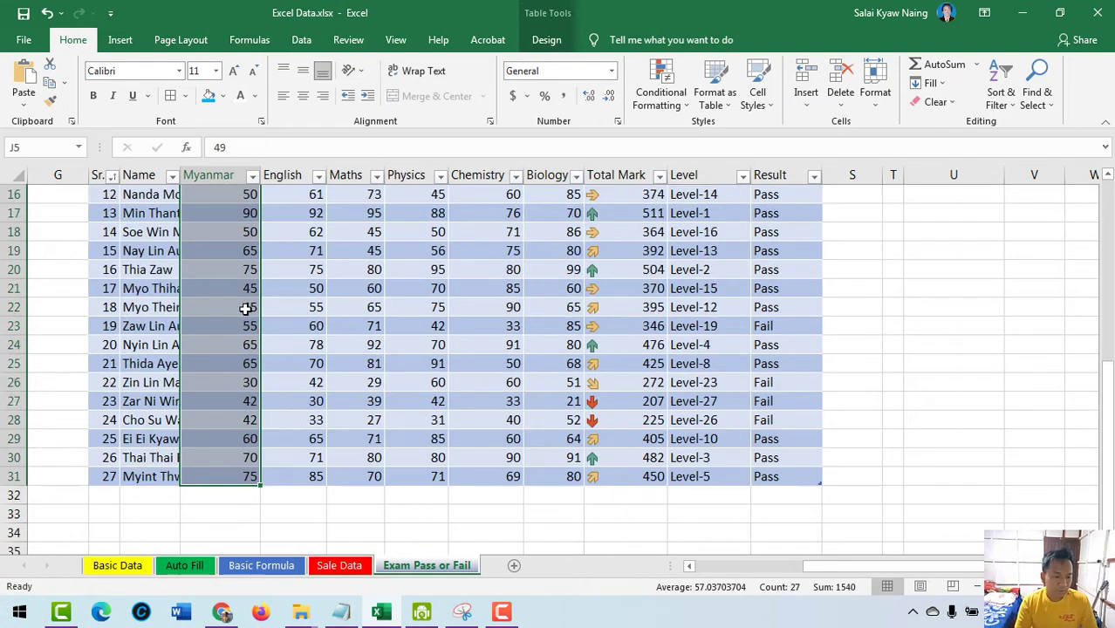
scroll(856, 351, up, 3)
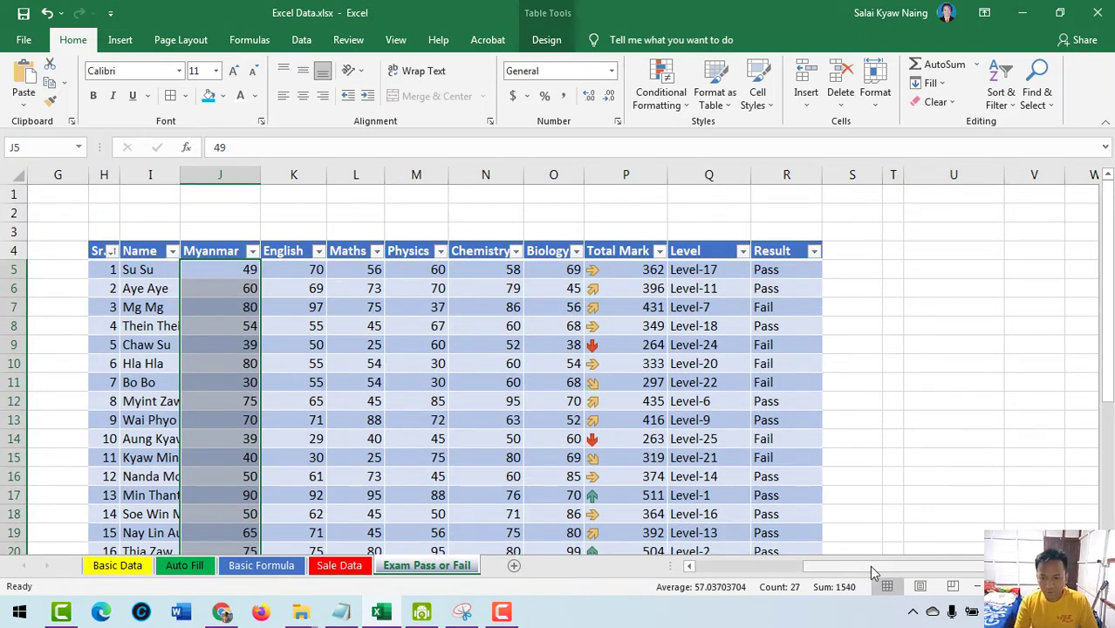
Step: Set data validation on the whole of empty column V to allow only whole numbers between 0 and 100
click(982, 402)
key(Right)
key(Right)
key(Right)
key(Right)
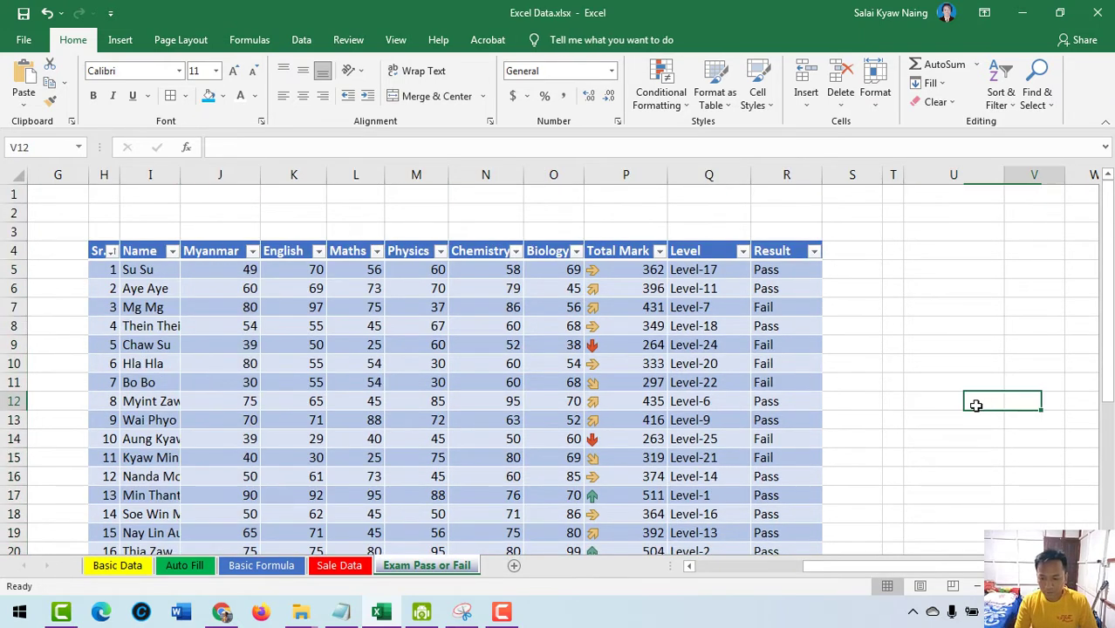
key(Right)
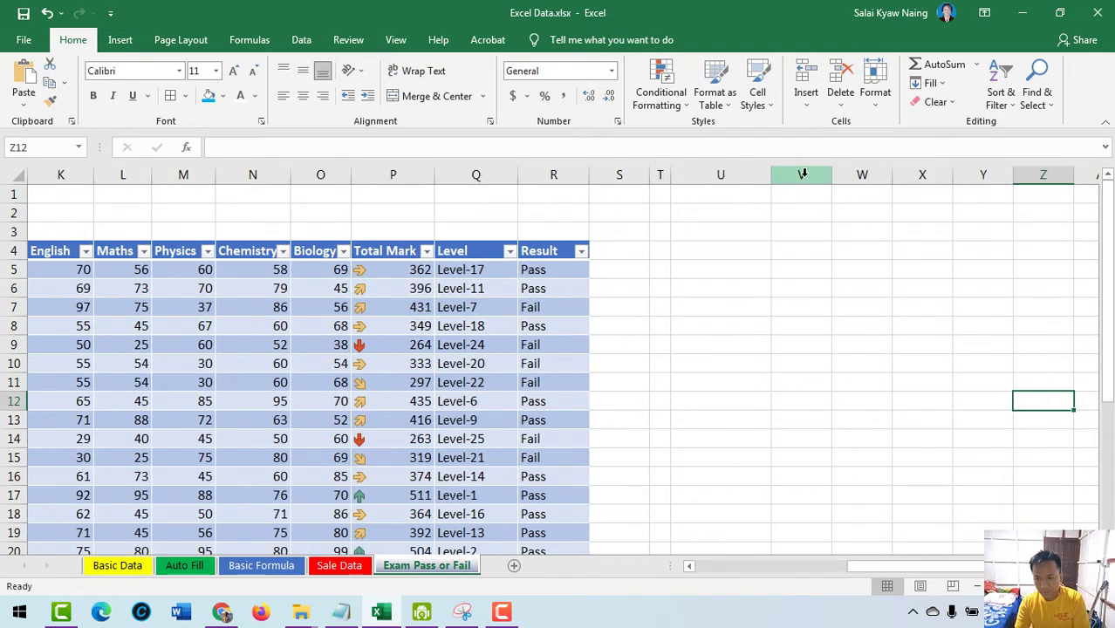
click(804, 174)
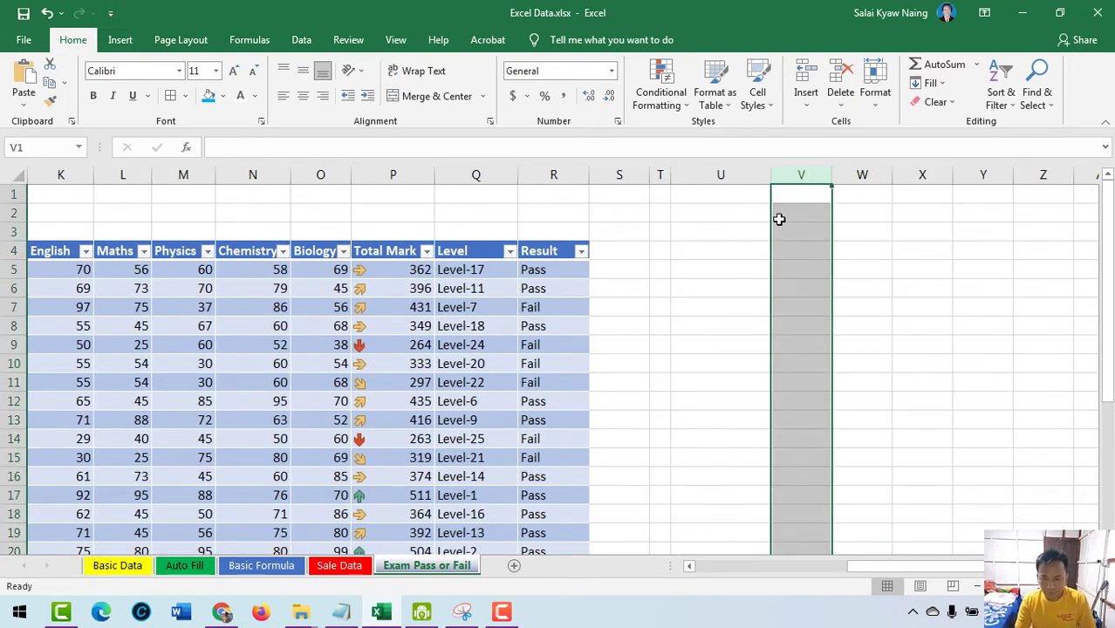
click(297, 40)
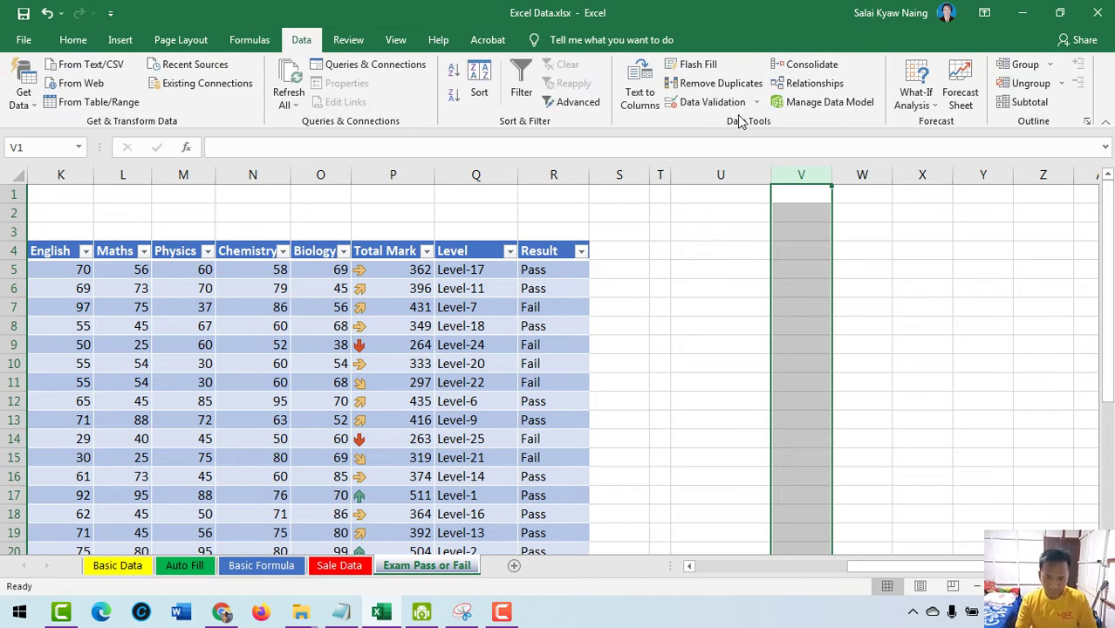
click(712, 103)
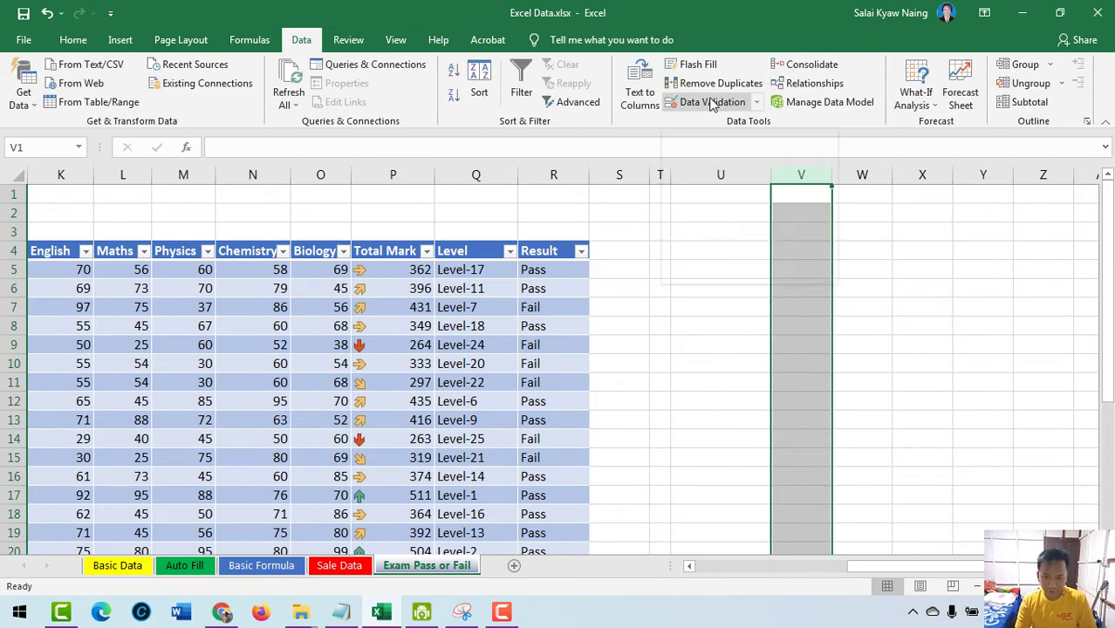
click(650, 312)
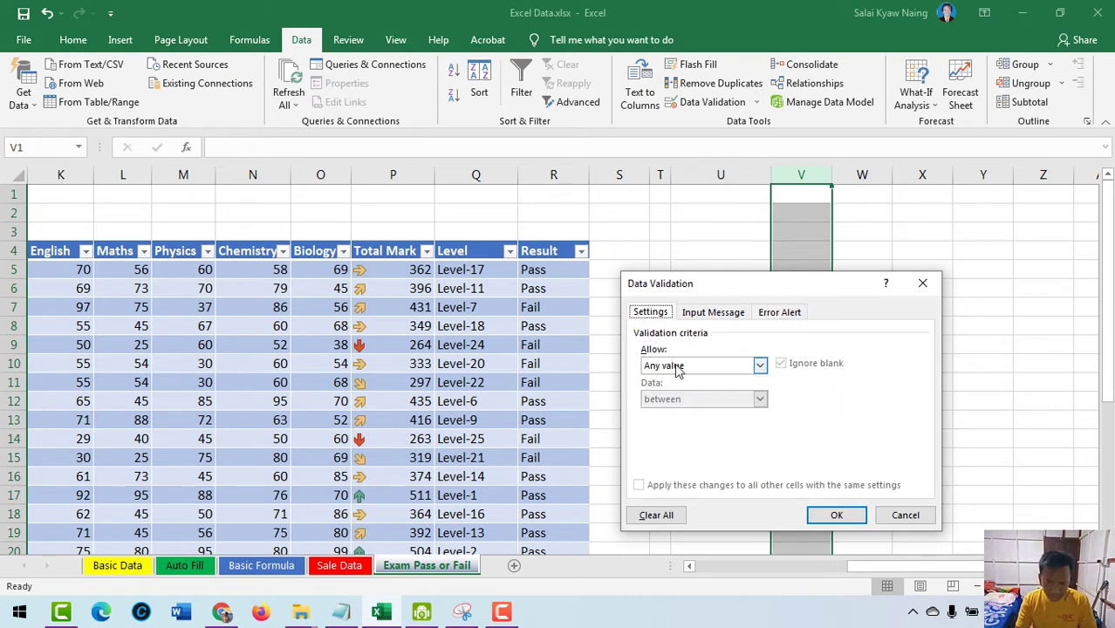
click(760, 367)
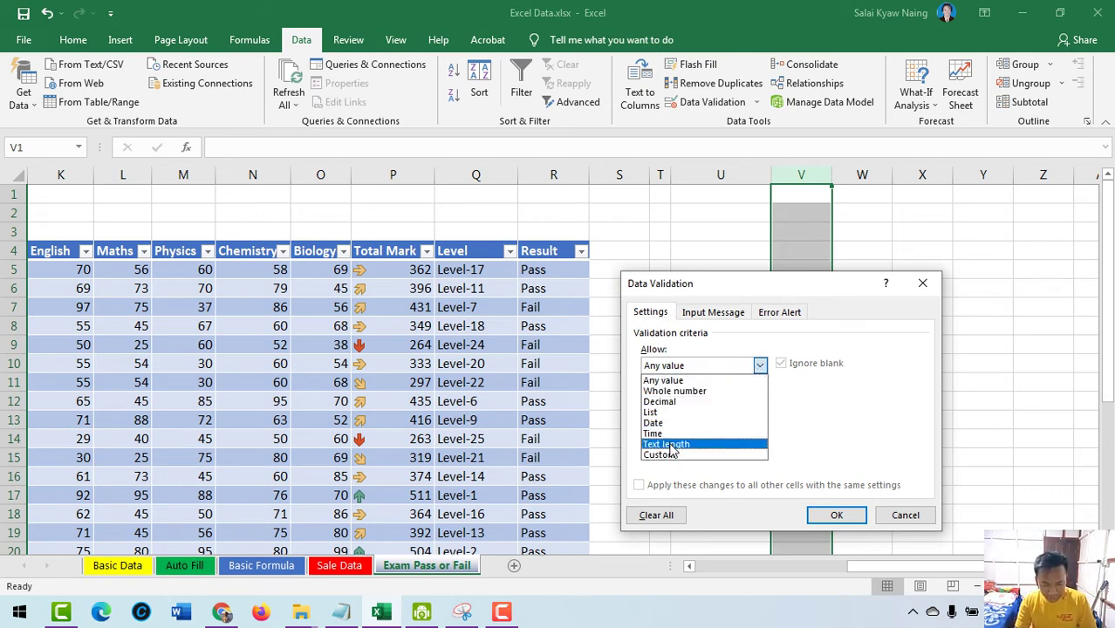
click(679, 393)
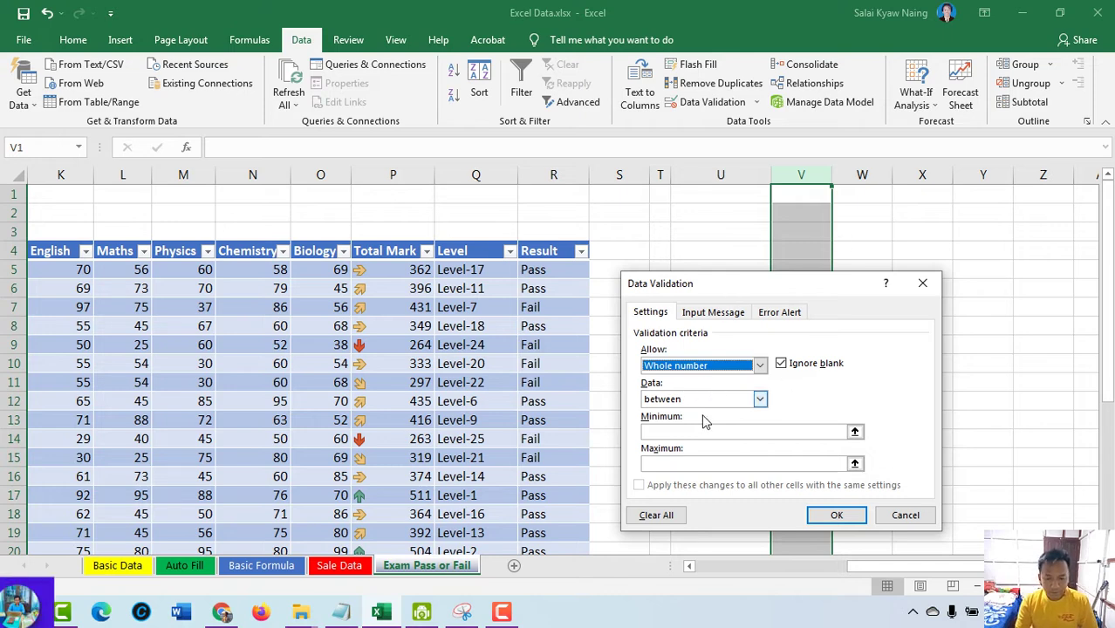
click(652, 432)
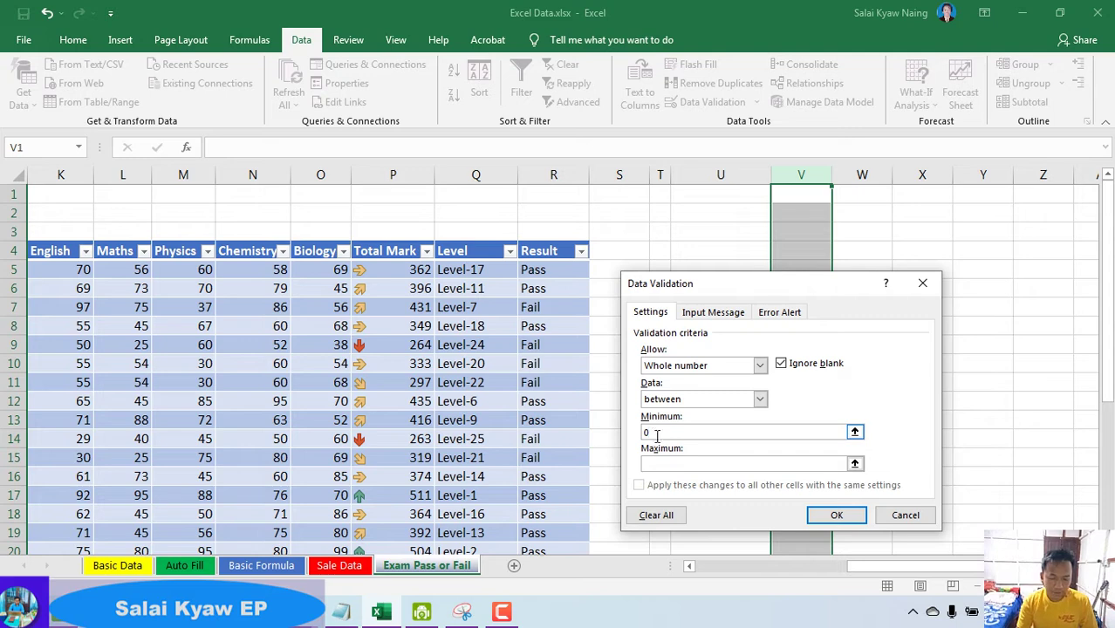
click(674, 465)
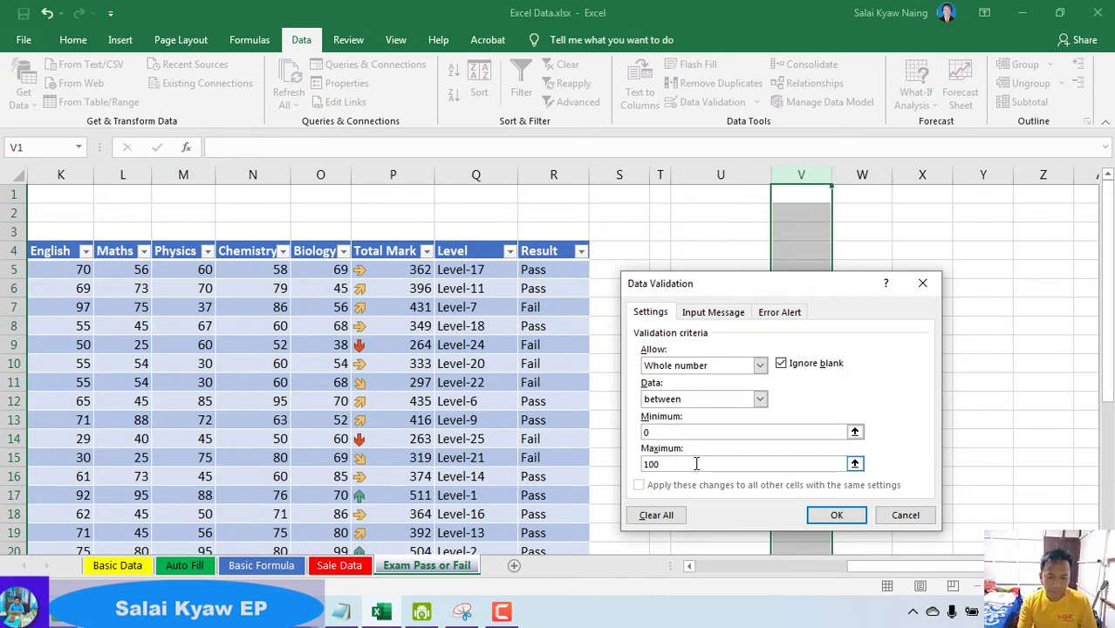
Step: Add a validation input message titled "Famly Coputer" with the text "Type a number between 0 to 100."
click(718, 316)
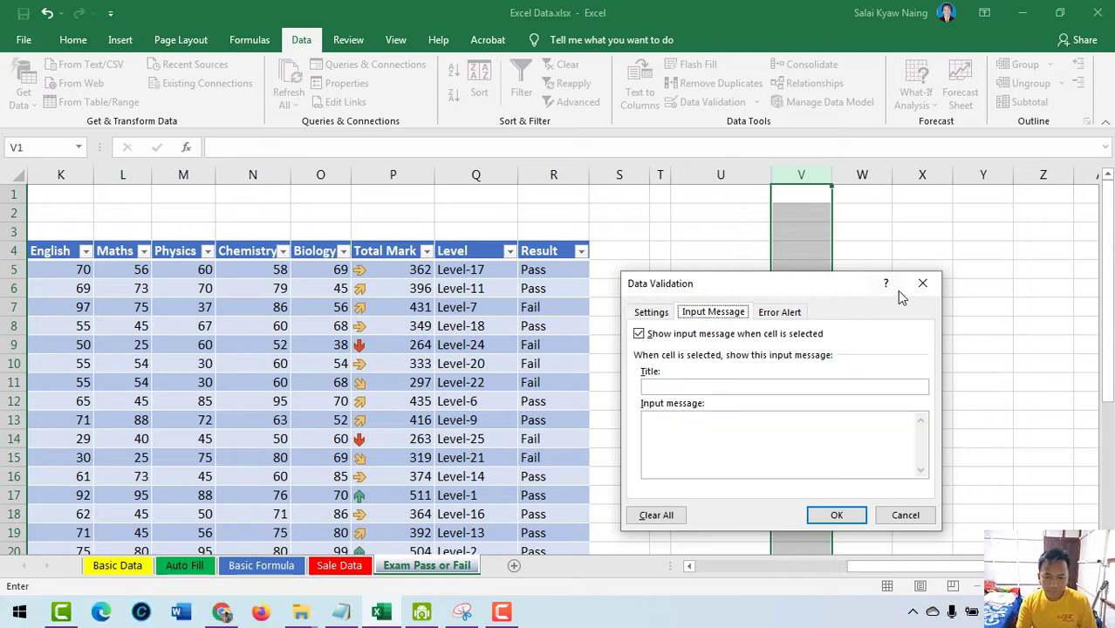
click(666, 382)
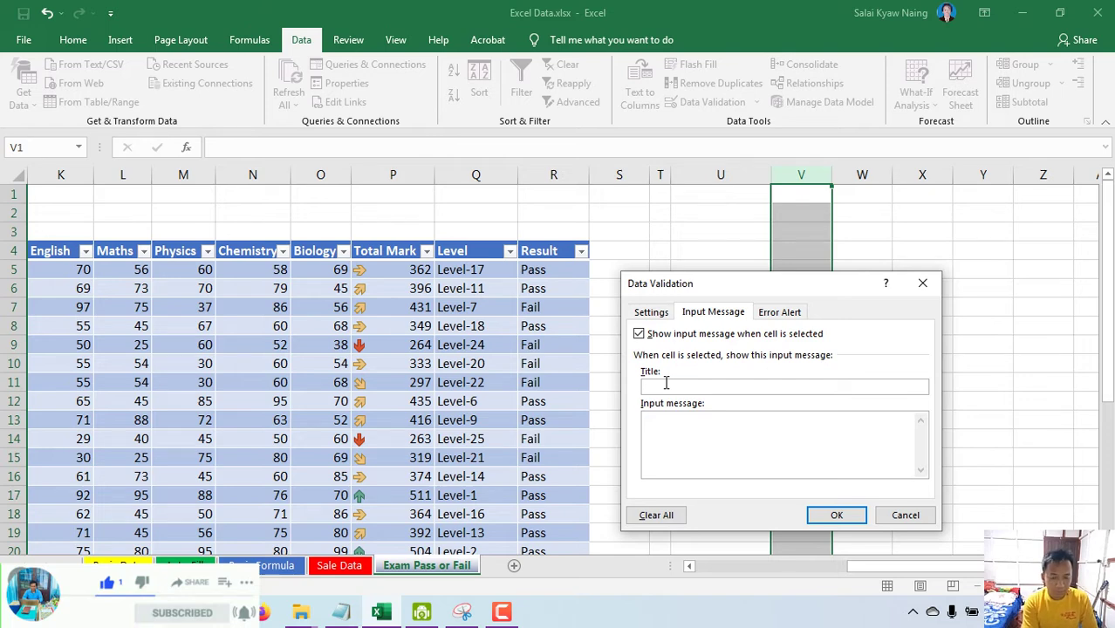
text(Family Coputer)
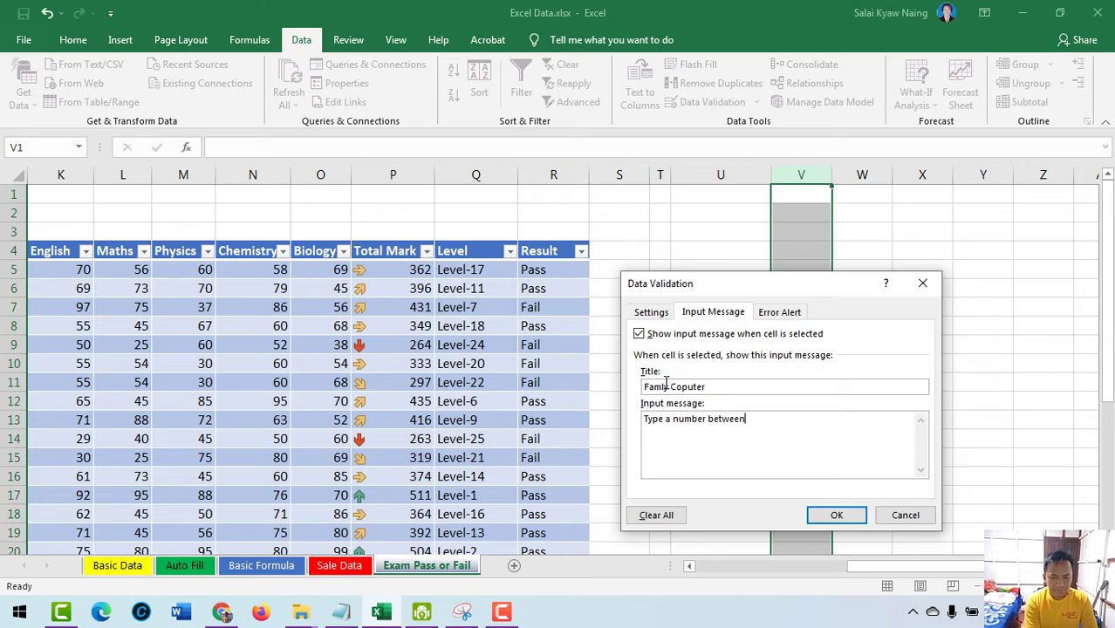
text(0 to )
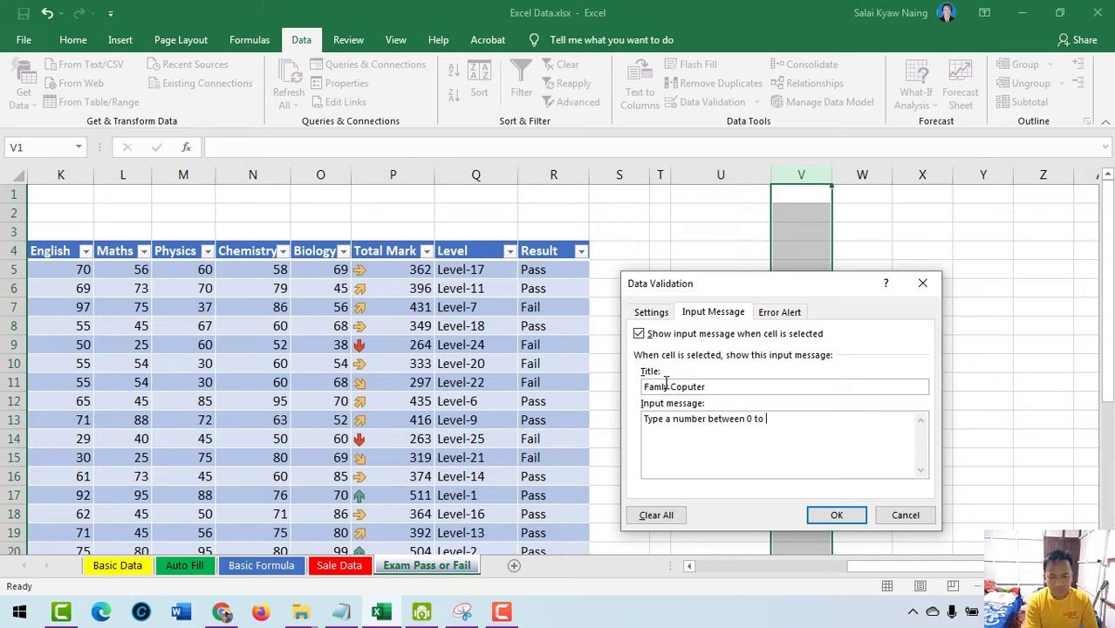
text(100.)
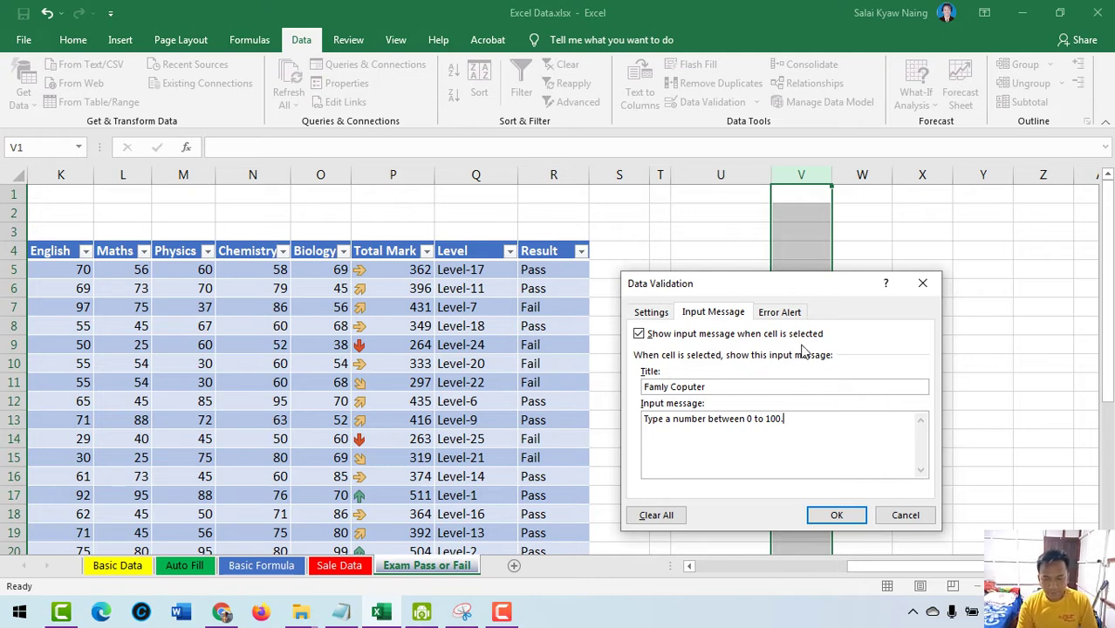
drag(785, 419, 578, 421)
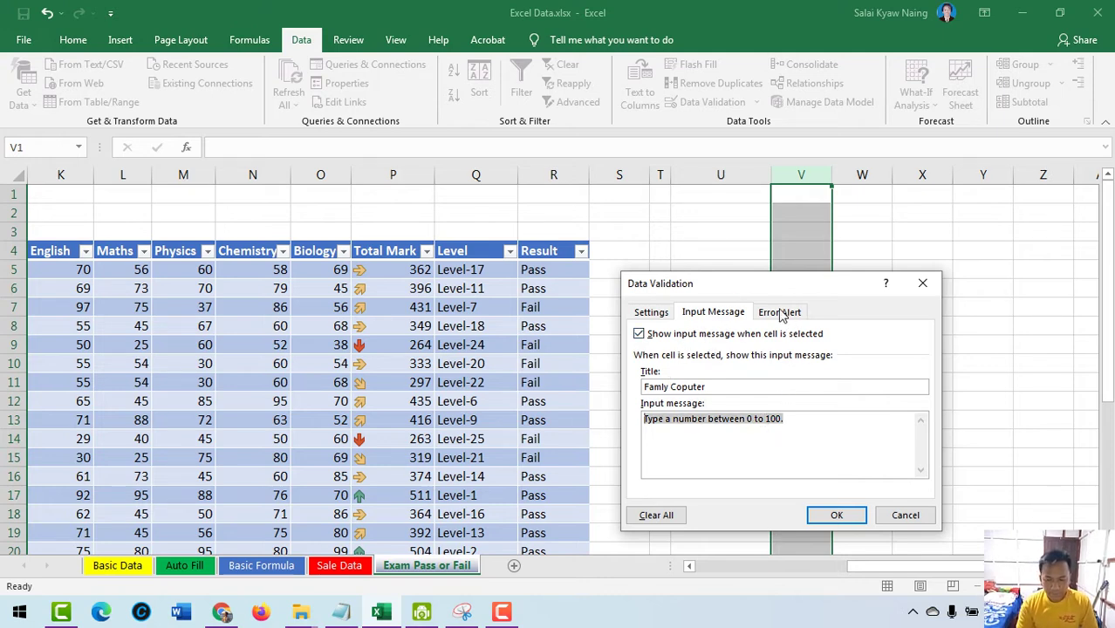
Step: Add a Warning-style error alert titled "Warning" with the message "Your number is invalid." and apply the validation to column V
key(Delete)
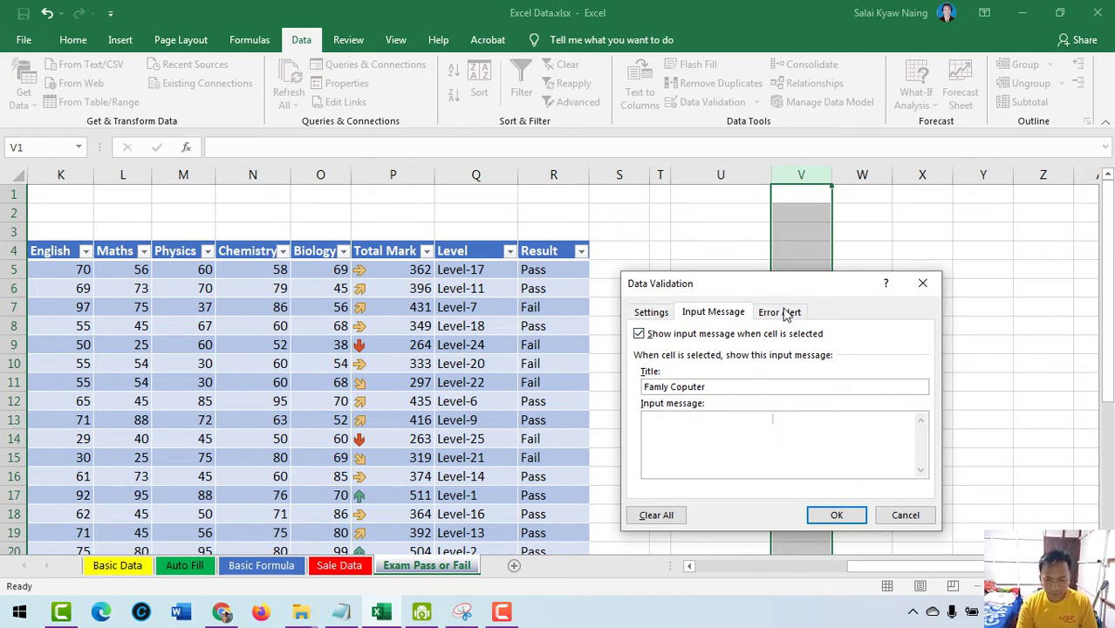
click(783, 312)
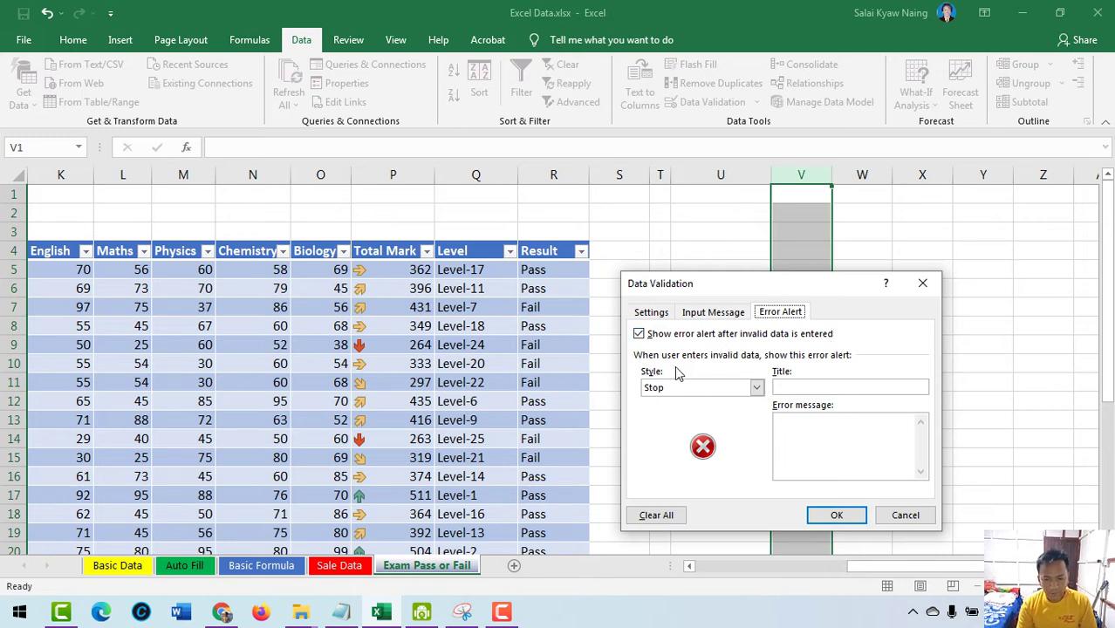
click(756, 387)
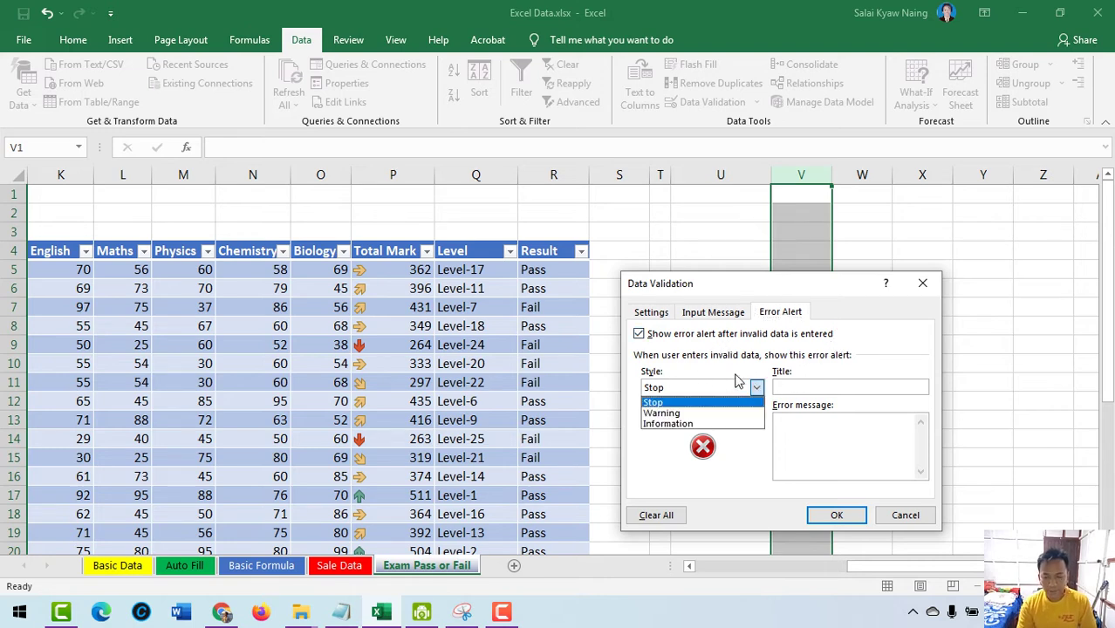
click(671, 413)
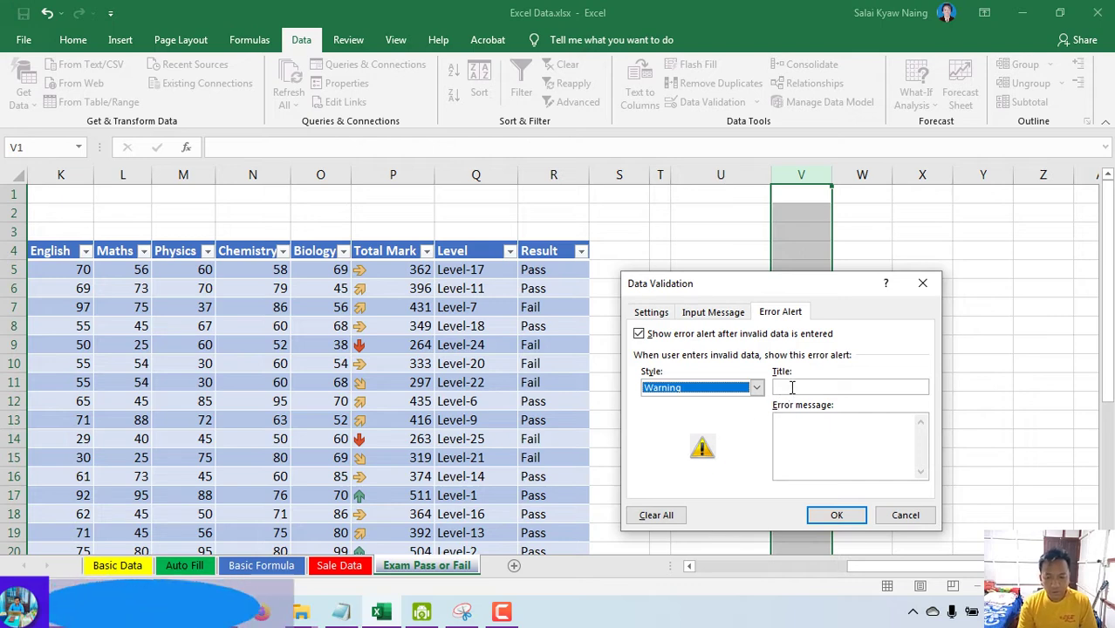
click(792, 387)
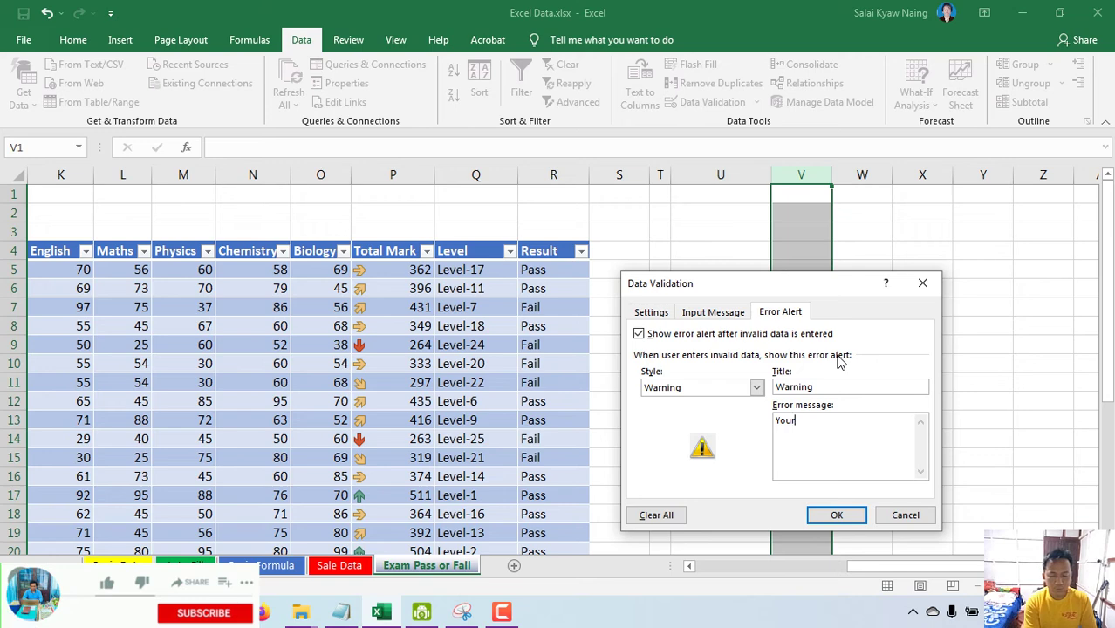
text(number is invalid.)
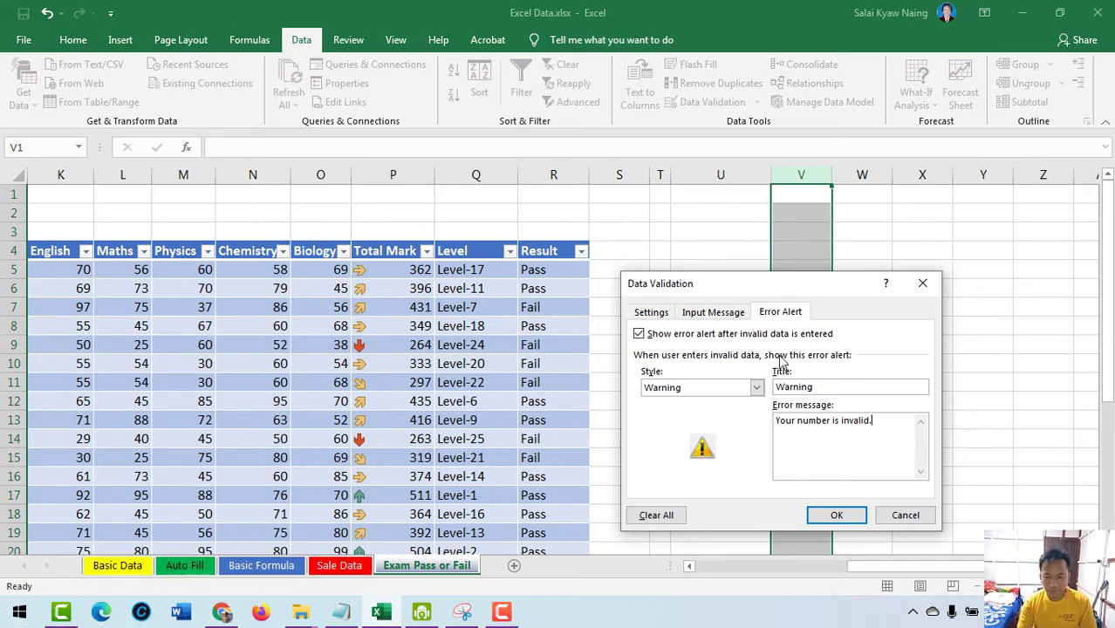
click(836, 515)
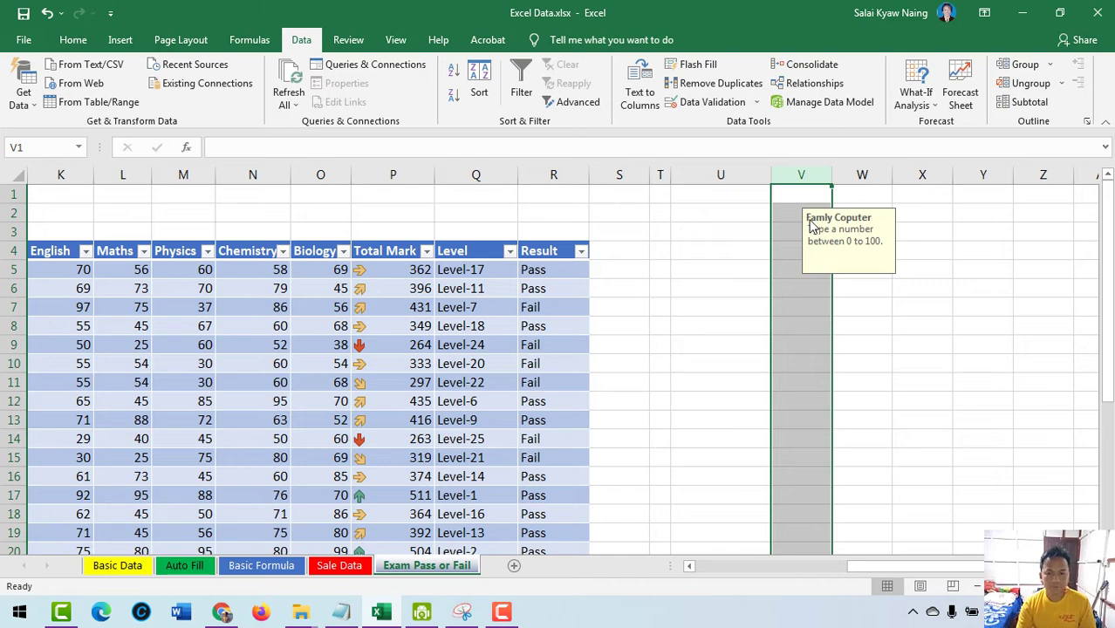
Step: Select several cells outside column V to check whether the input message appears there
click(938, 284)
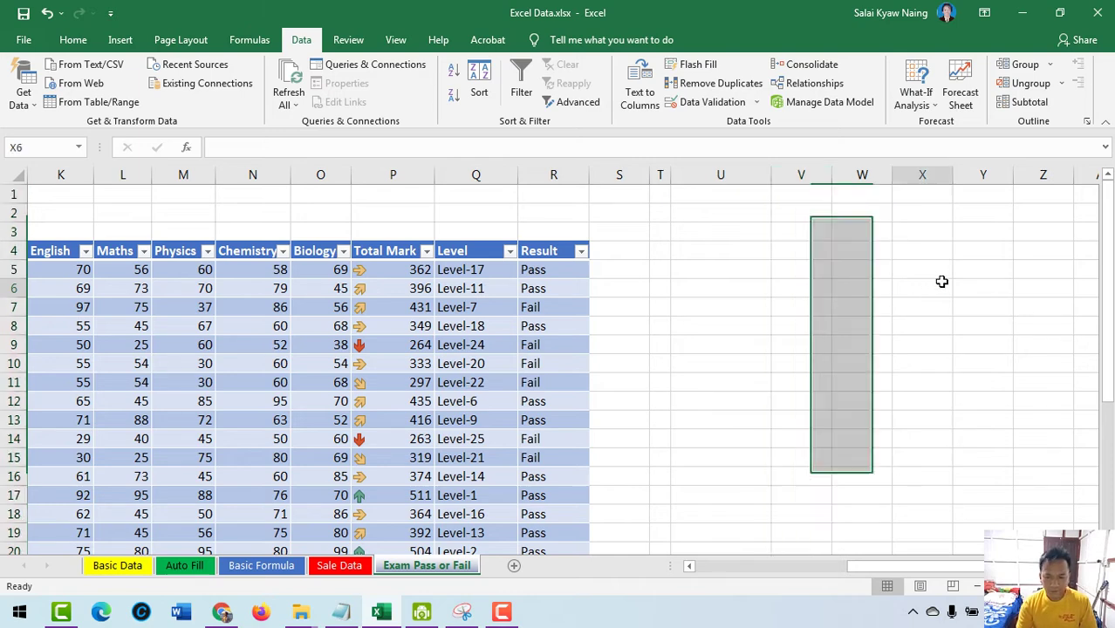
click(995, 364)
click(713, 272)
click(685, 209)
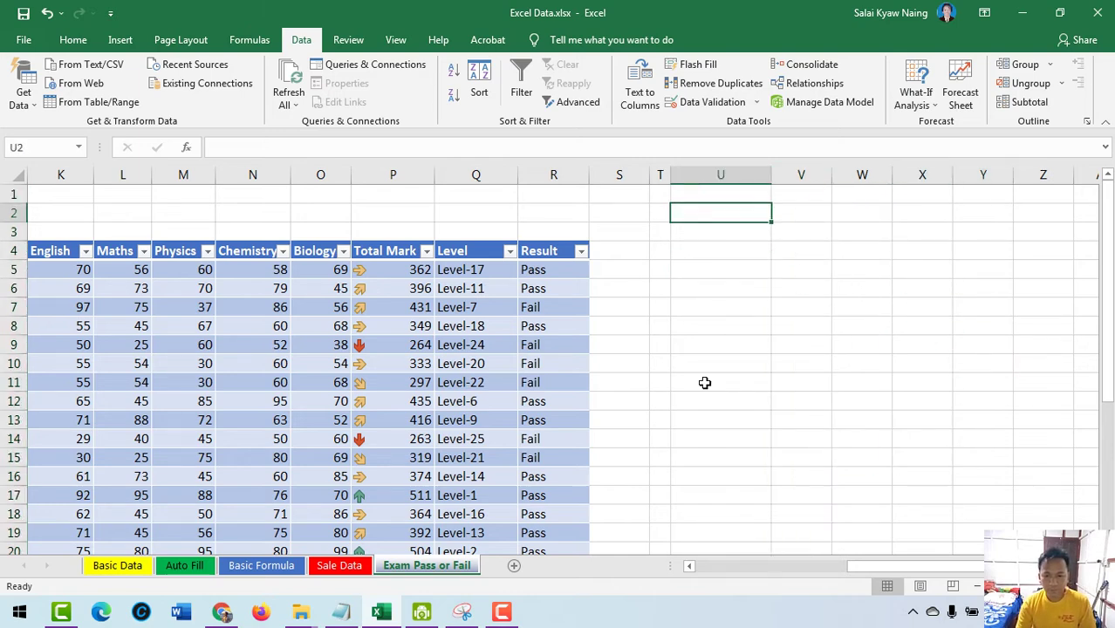
click(704, 381)
click(476, 215)
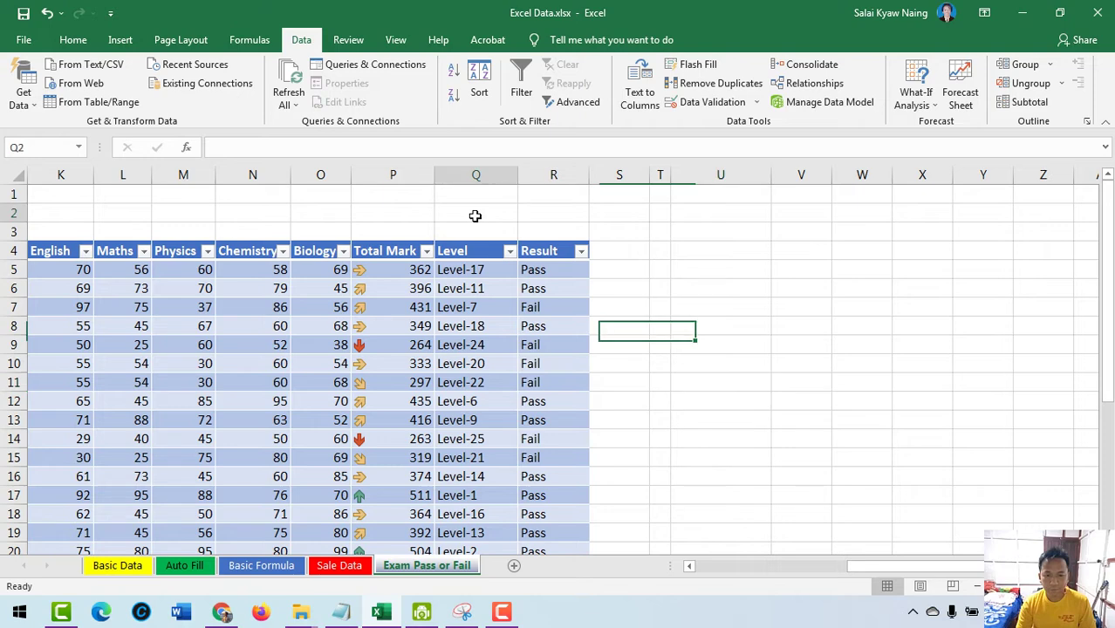
Step: Test the validation by entering 10 in V3 and 101 in V4, accepting the out-of-range value
click(795, 237)
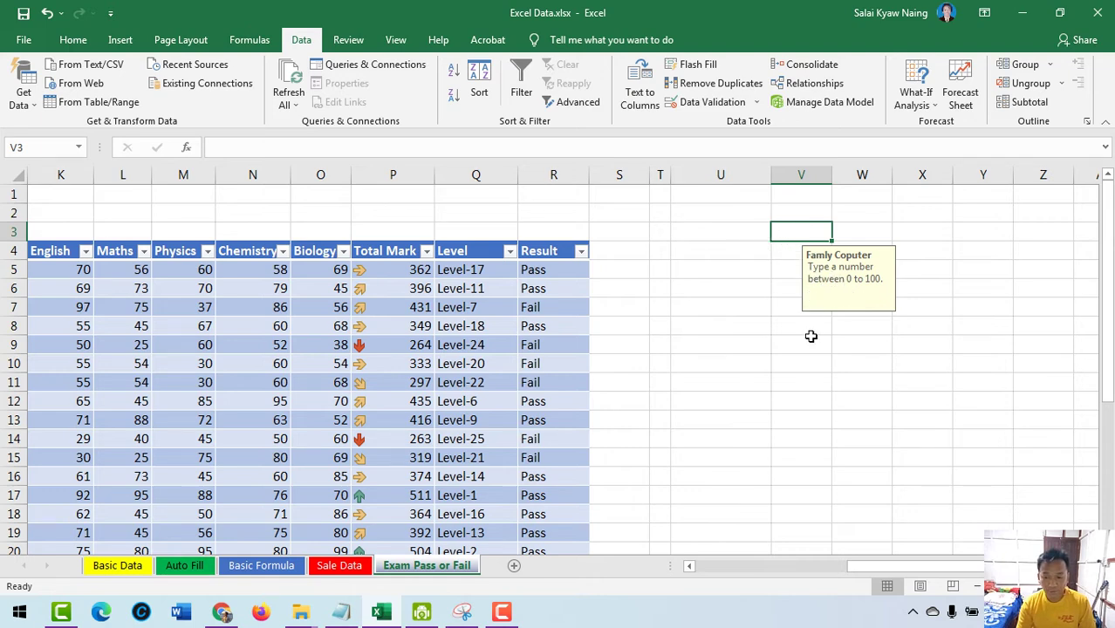
text(10)
key(Return)
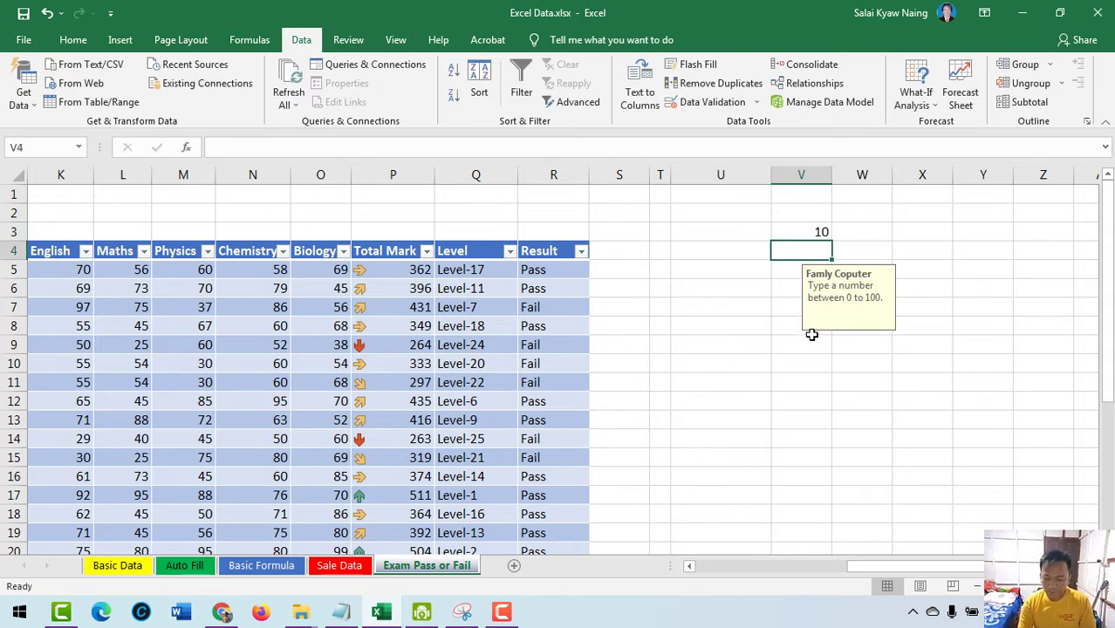
text(101)
key(Return)
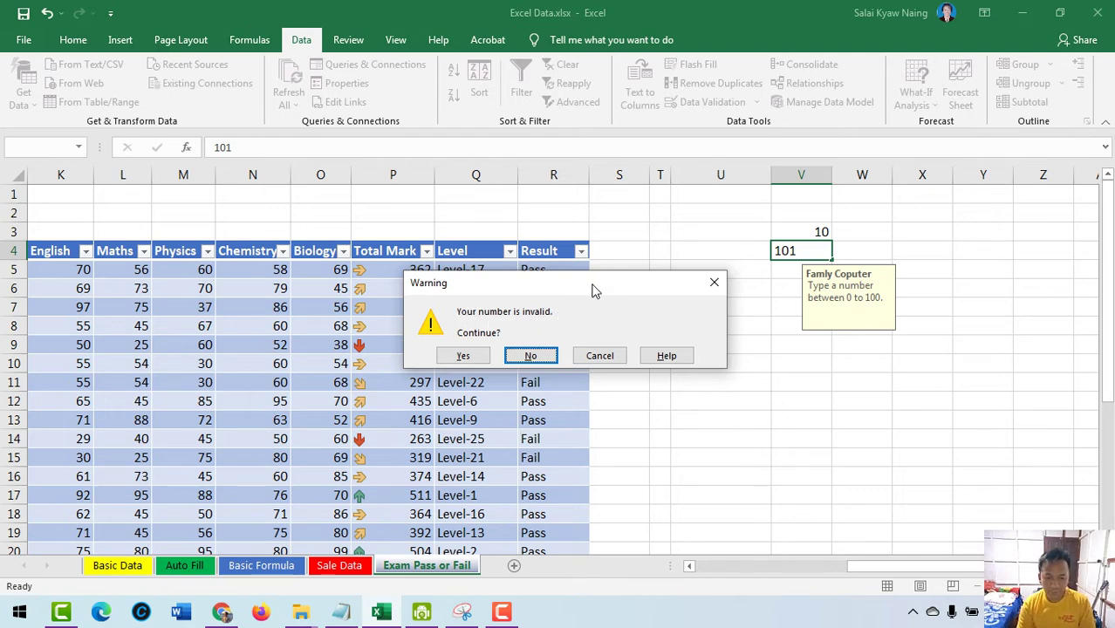
click(463, 355)
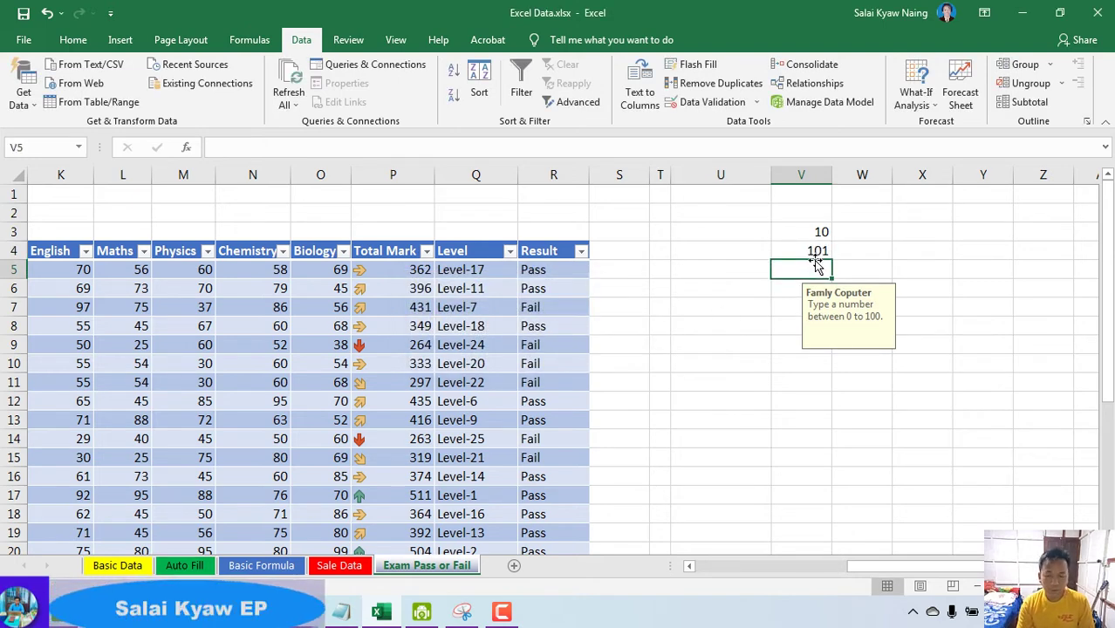
Step: Try to replace V4 with 1025, decline the invalid value, and enter 88 instead
double_click(817, 251)
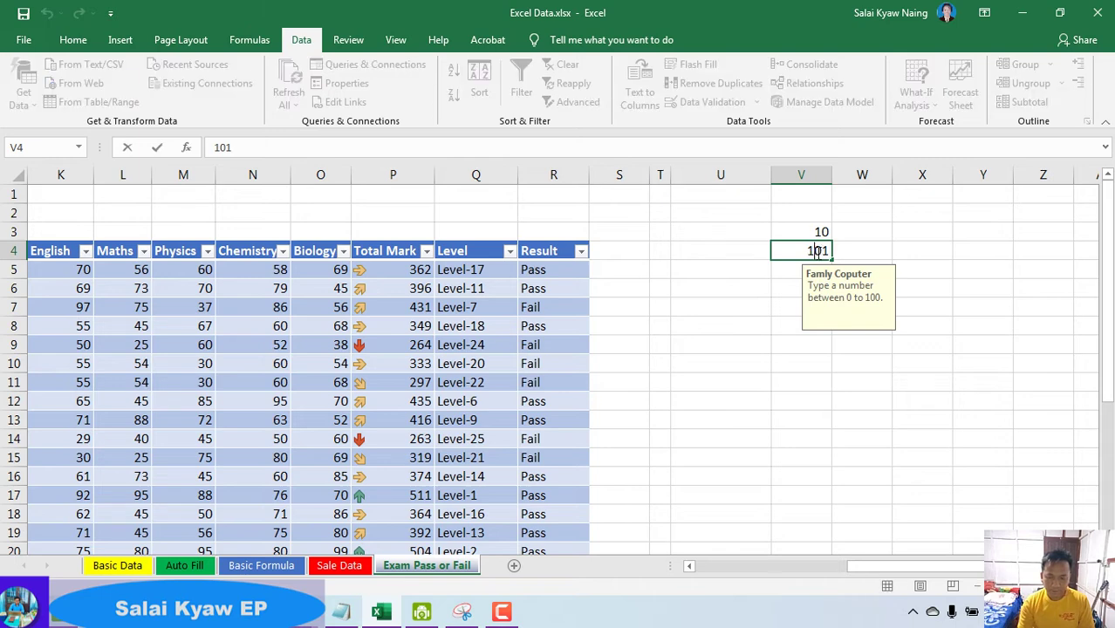
drag(830, 251, 793, 252)
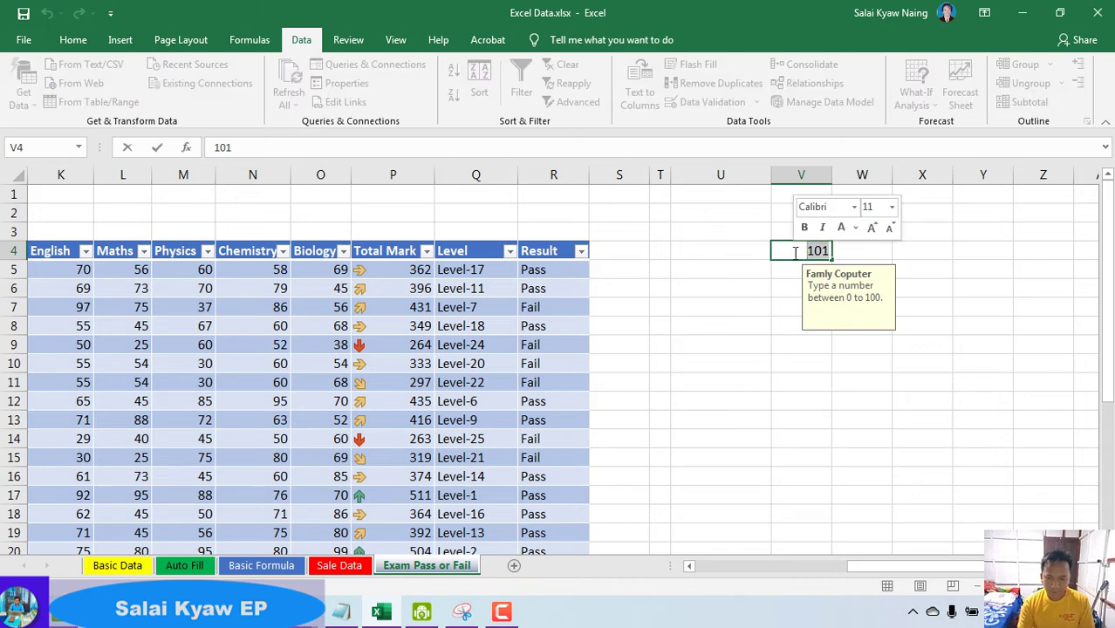
text(10)
key(alt+Return)
text(1025)
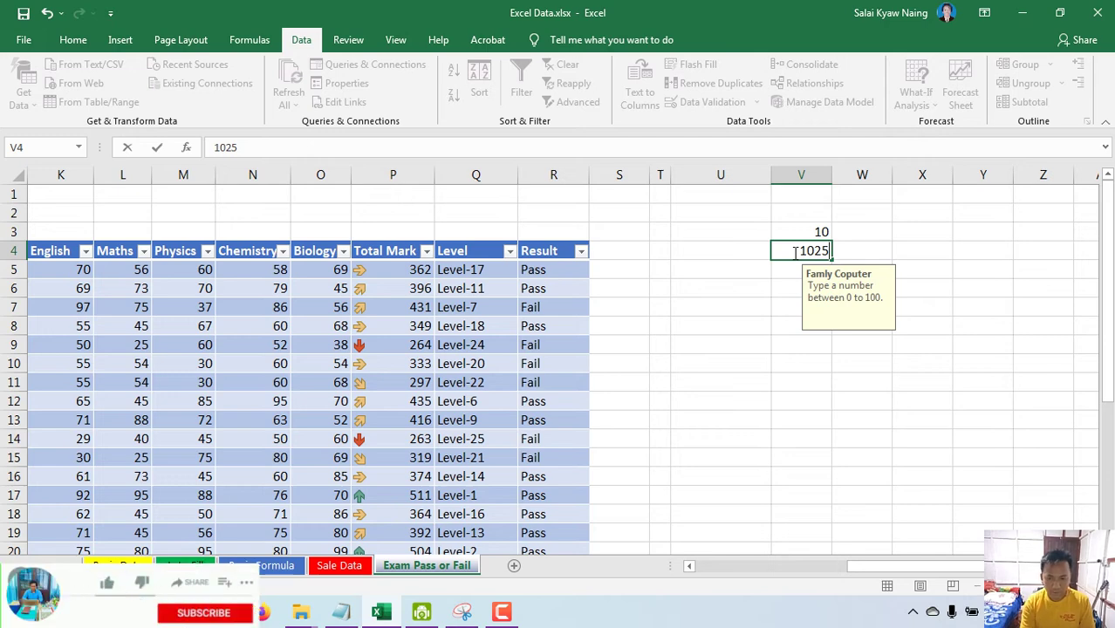
key(Return)
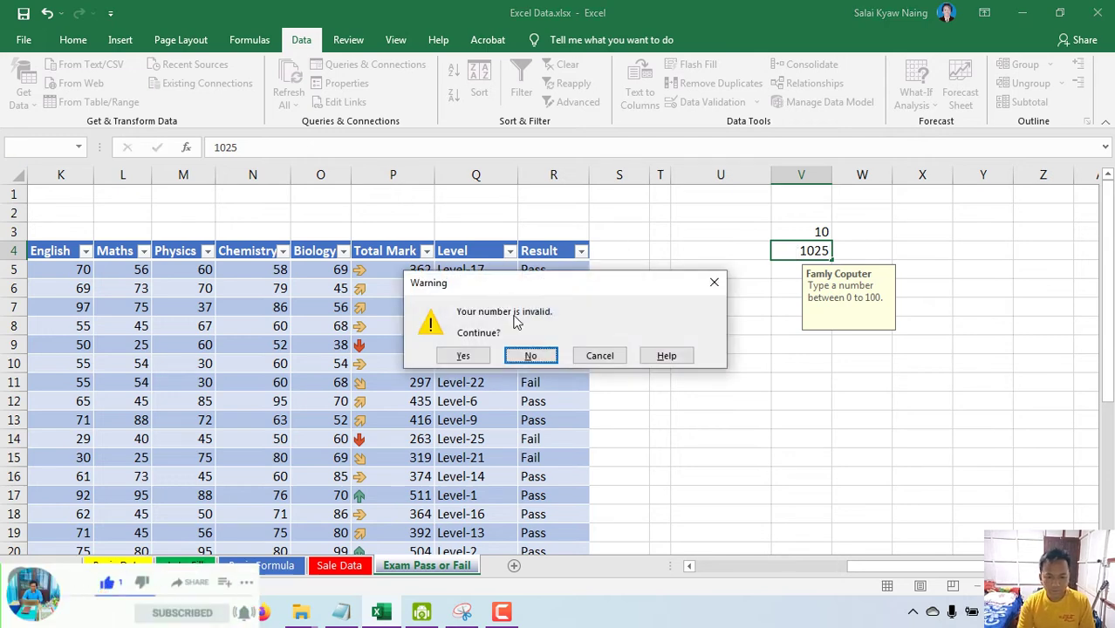
click(536, 357)
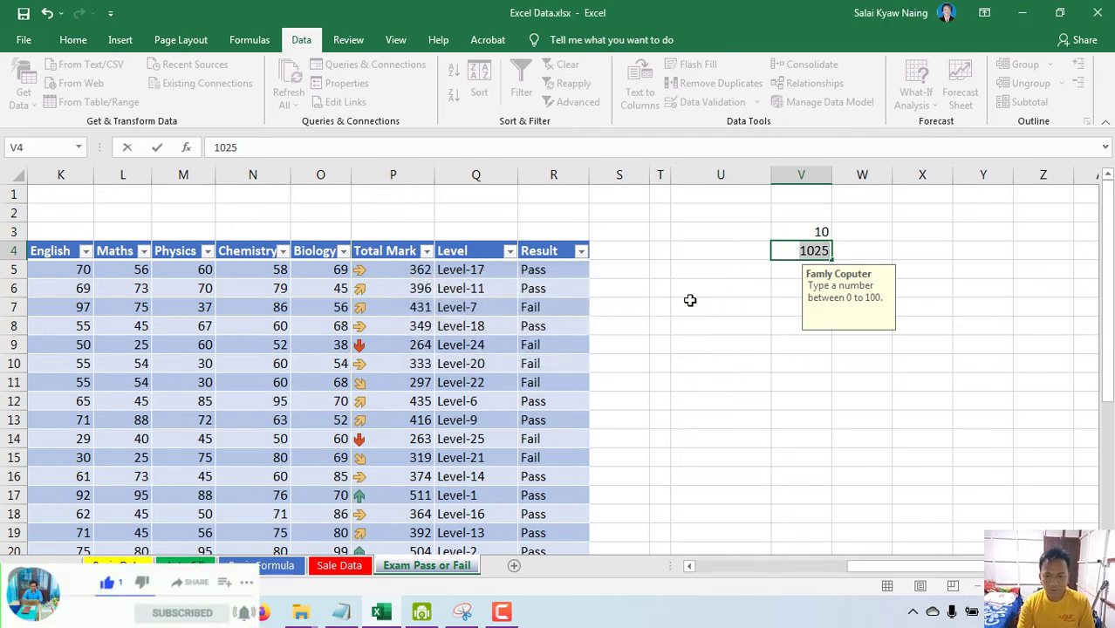
text(88)
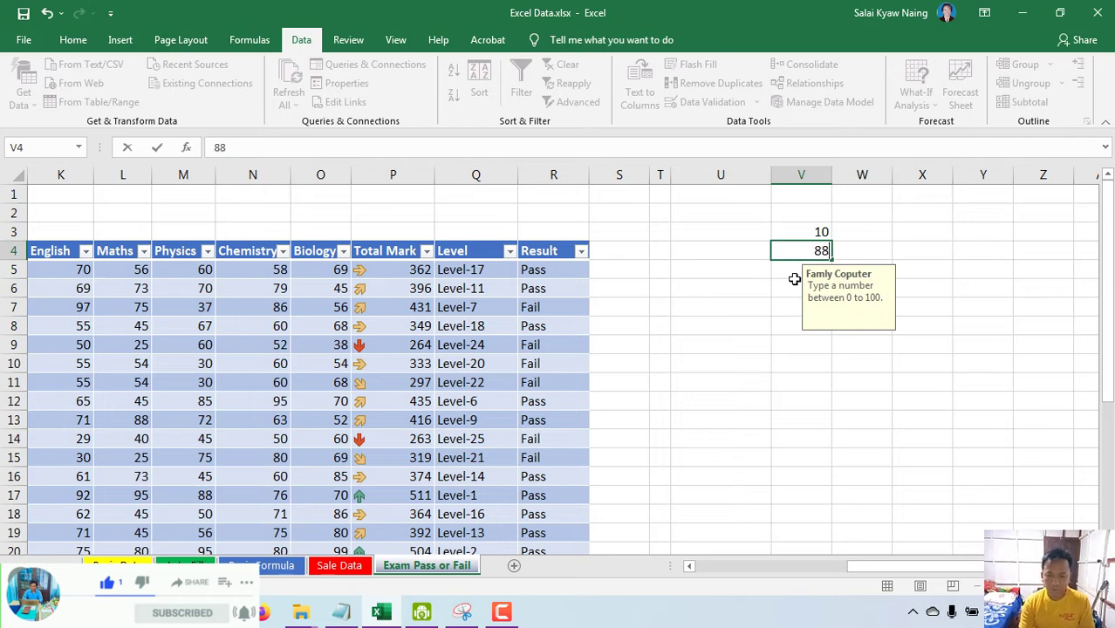
key(Return)
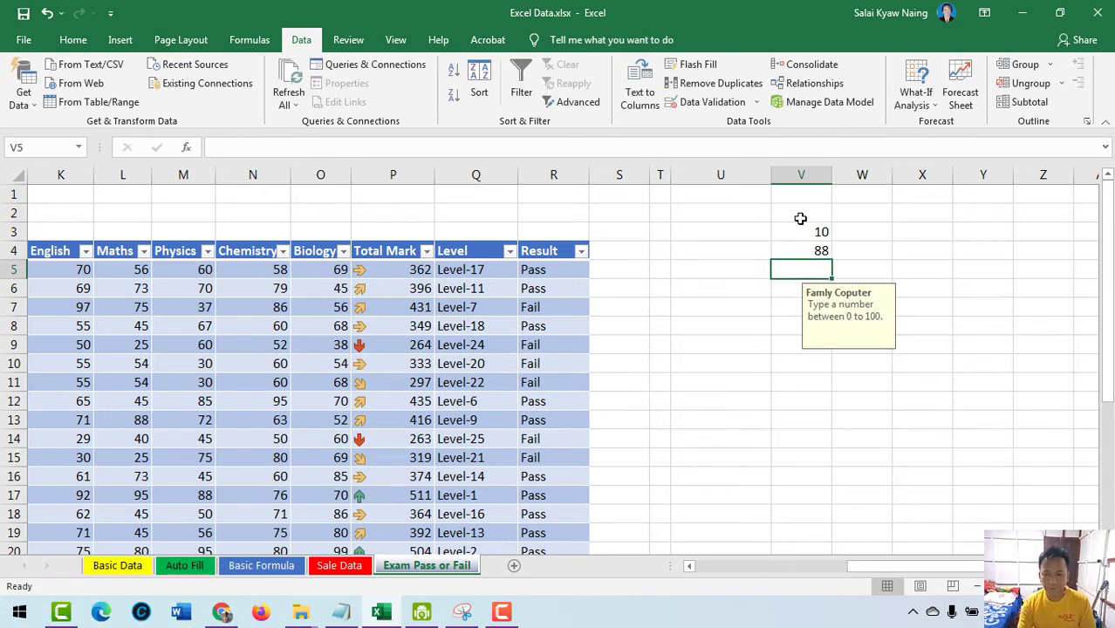
Step: Set the validation criteria for all marks in the Myanmar column to whole numbers between 0 and 100
drag(797, 224, 801, 349)
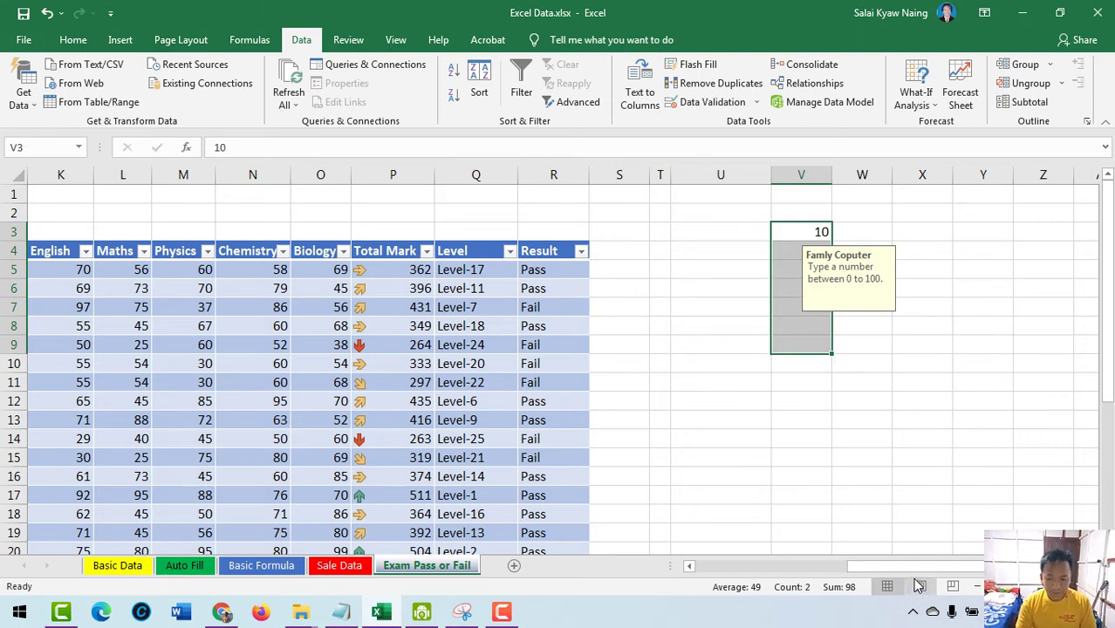
drag(918, 569, 877, 583)
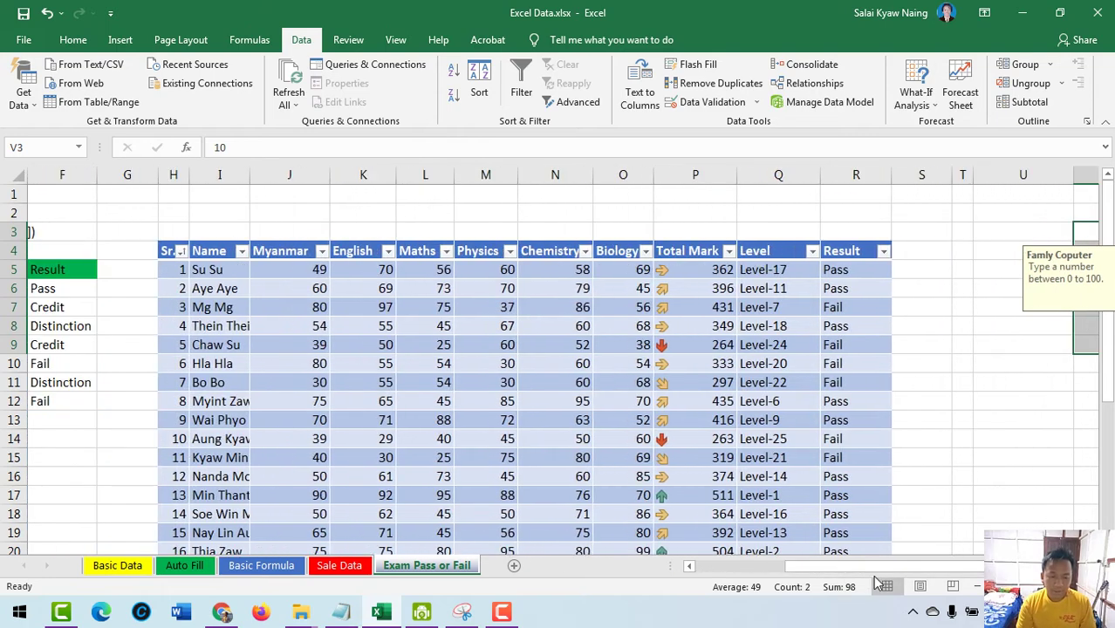
click(284, 242)
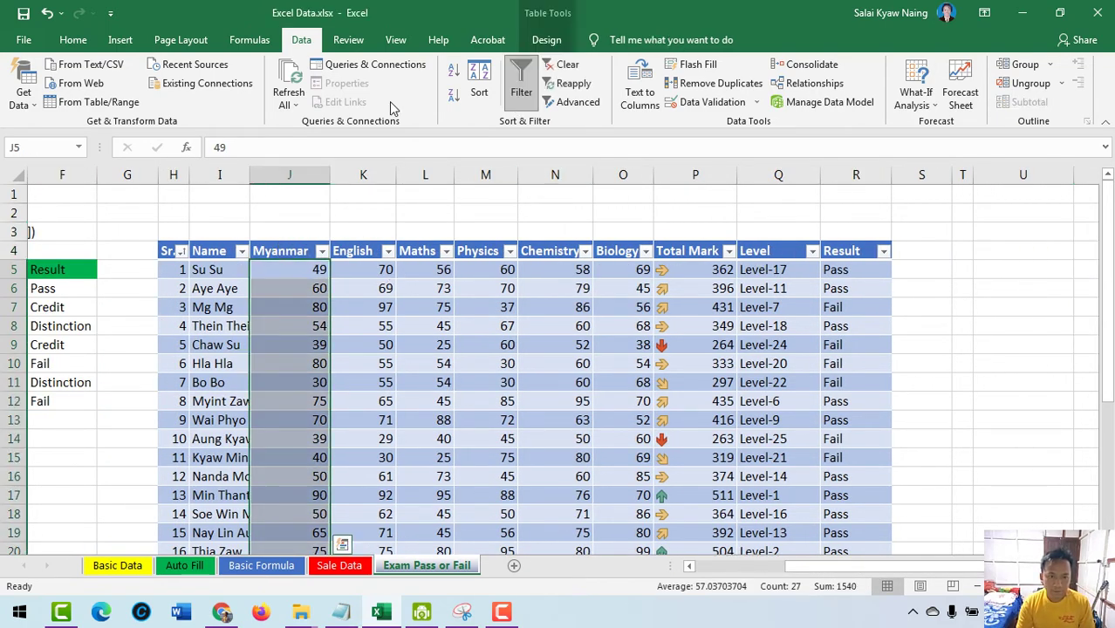
click(705, 102)
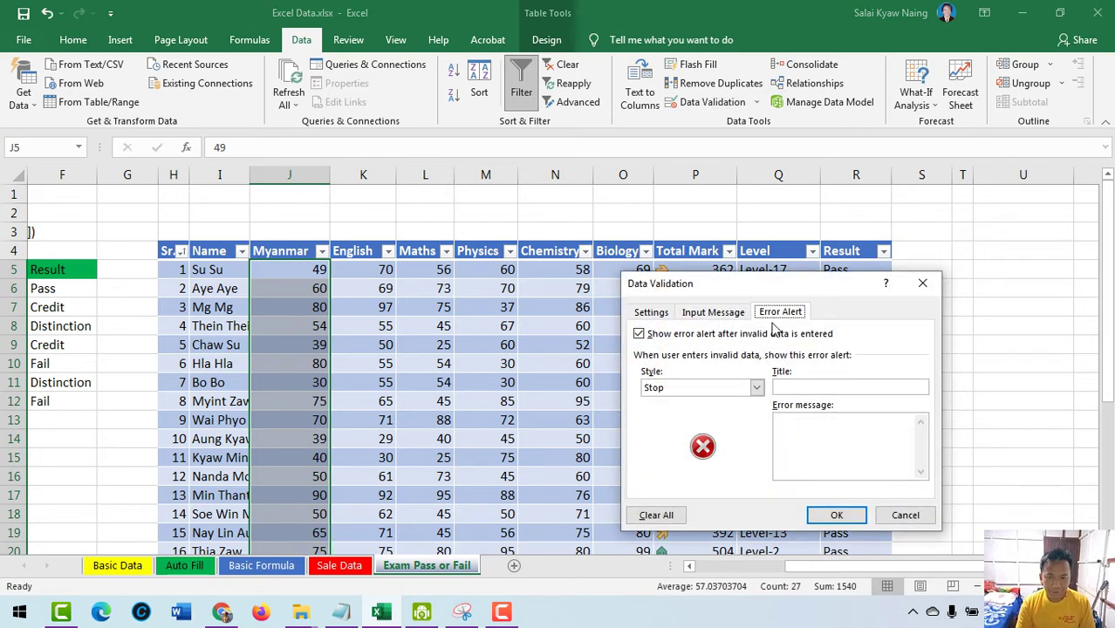
click(661, 313)
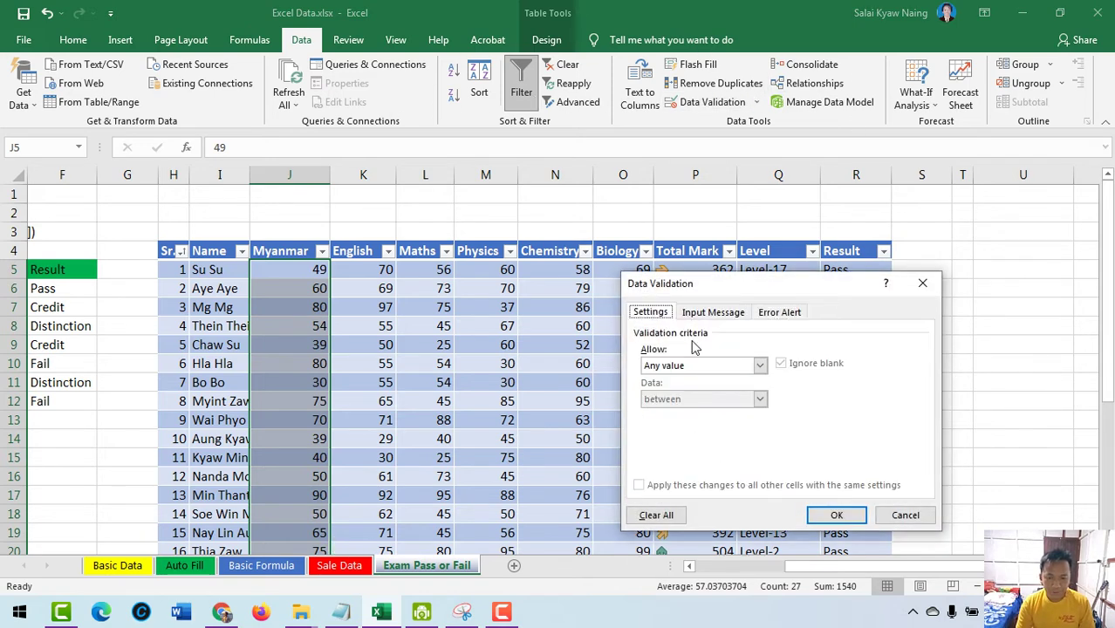
click(759, 365)
click(668, 393)
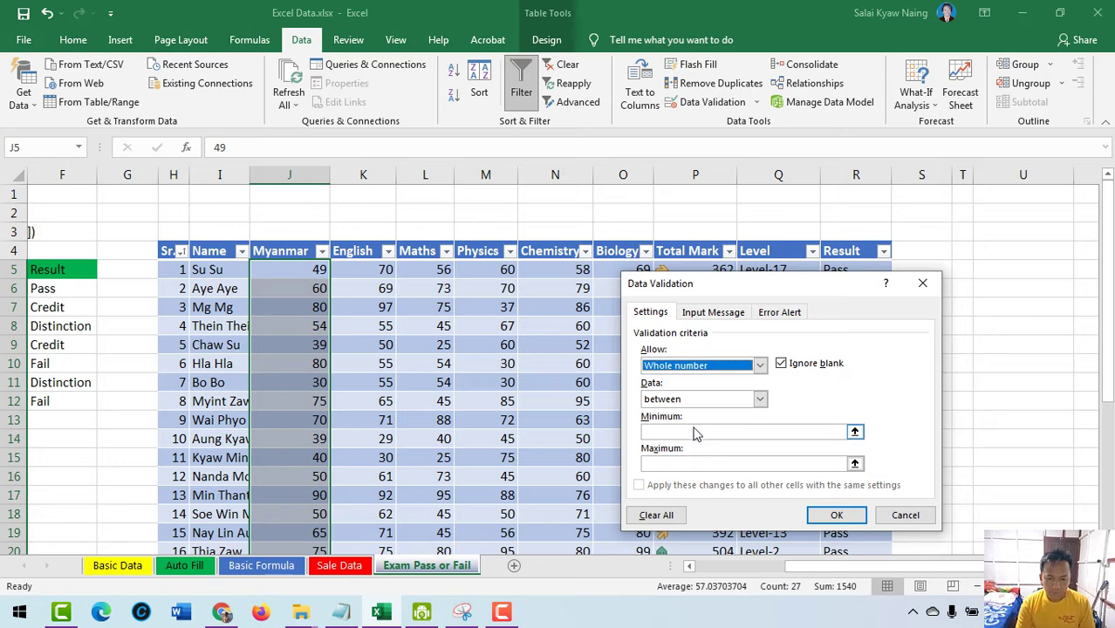
click(698, 431)
text(0)
key(Tab)
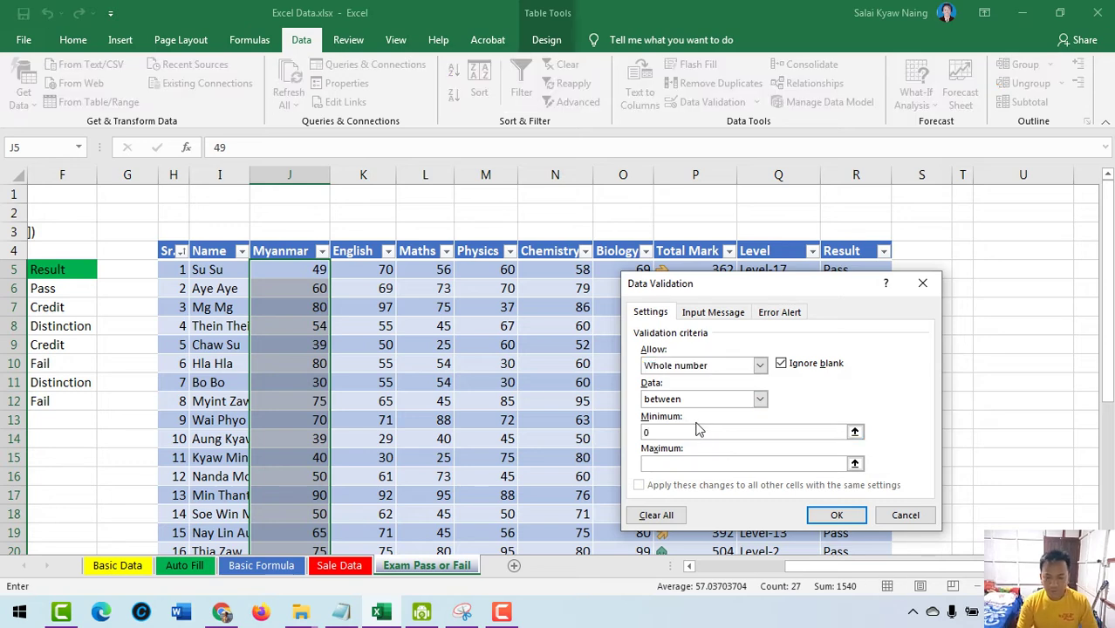
text(100)
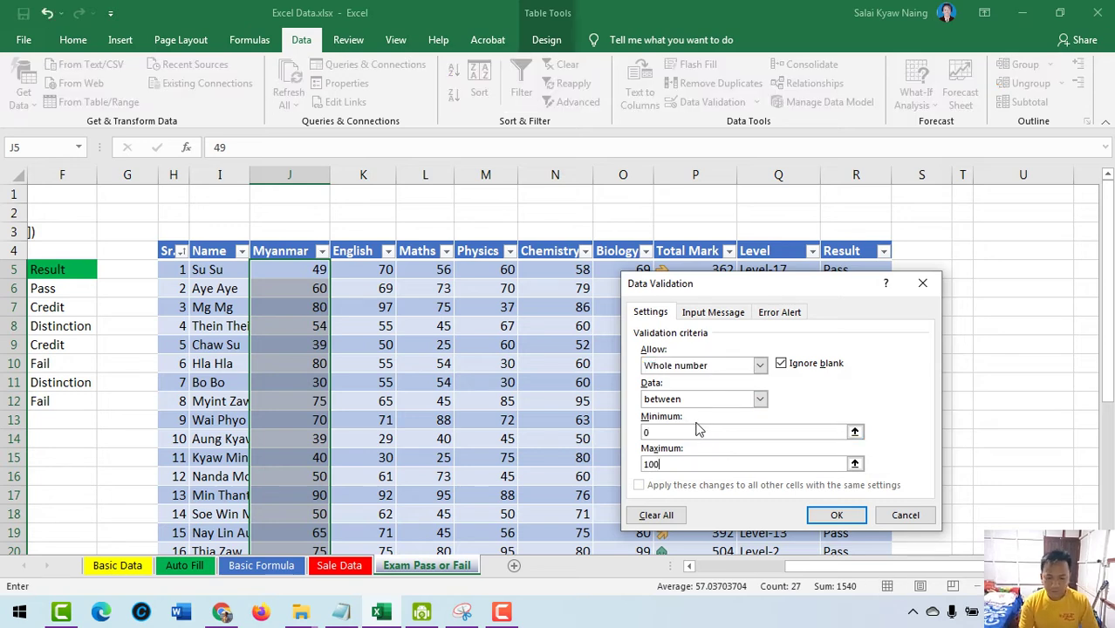
Step: Add an input message for the Myanmar marks titled "Data" with the text "Type 0 to 100"
click(708, 316)
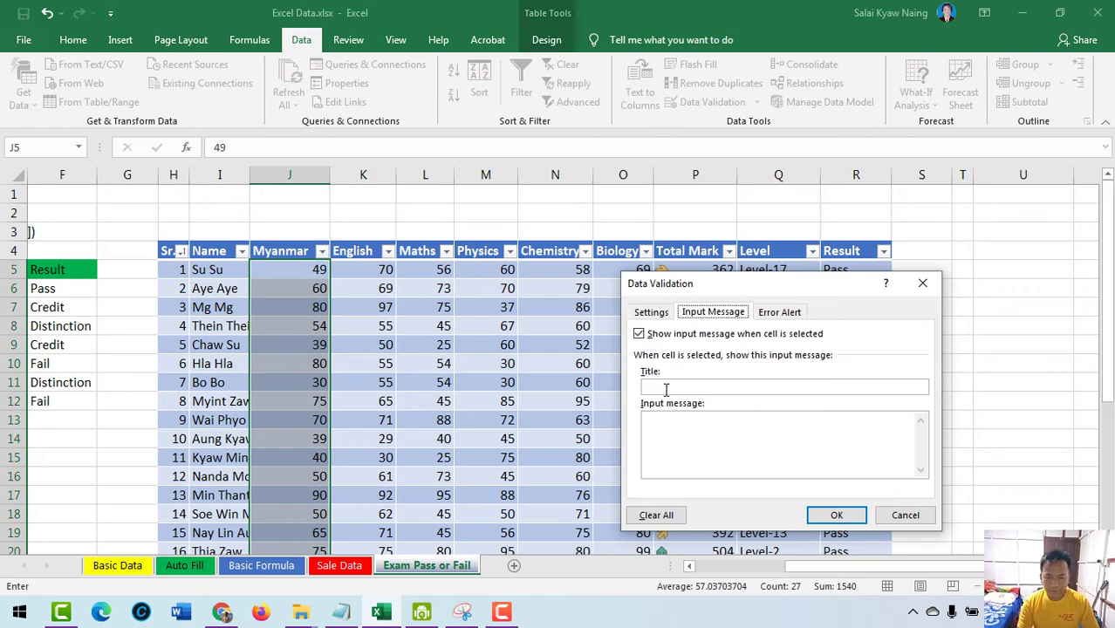
click(665, 389)
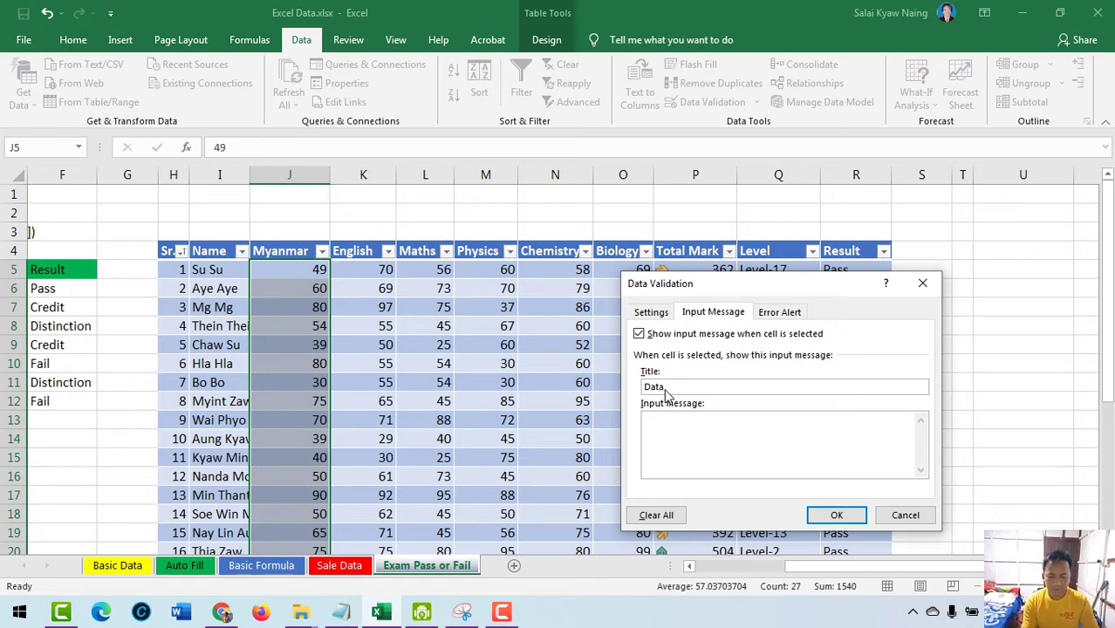
text(T)
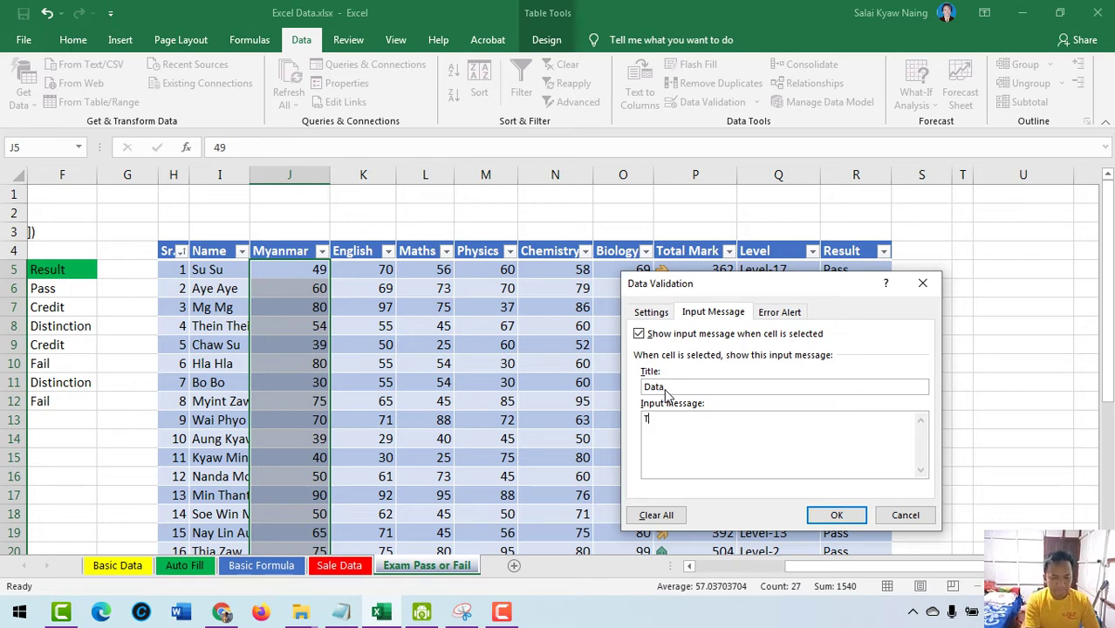
text(ye)
key(BackSpace)
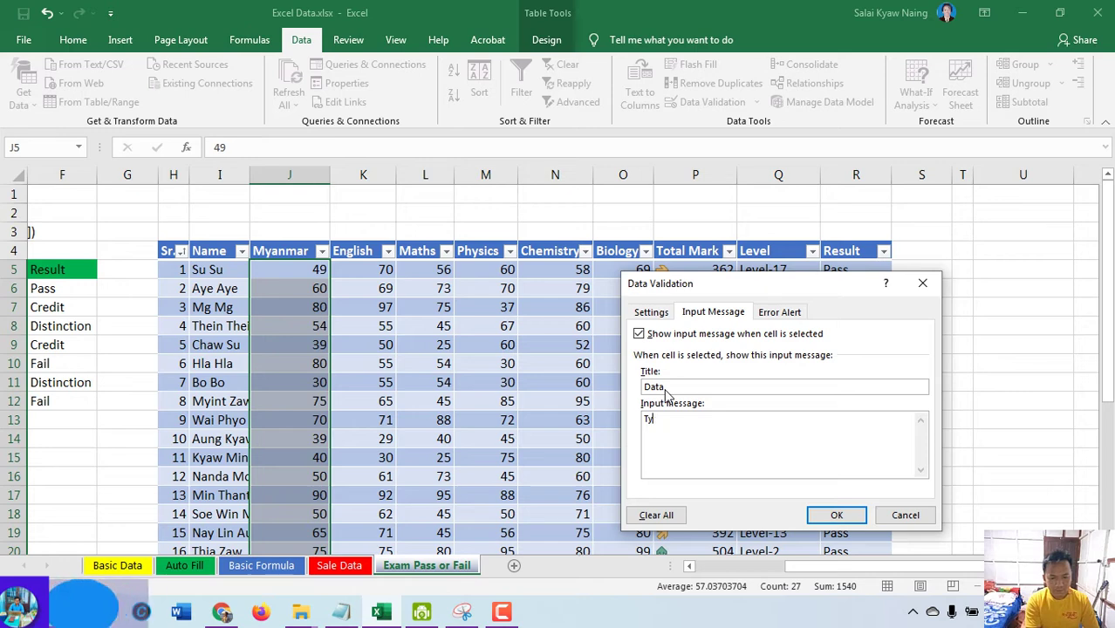
text(pe 0 to 100)
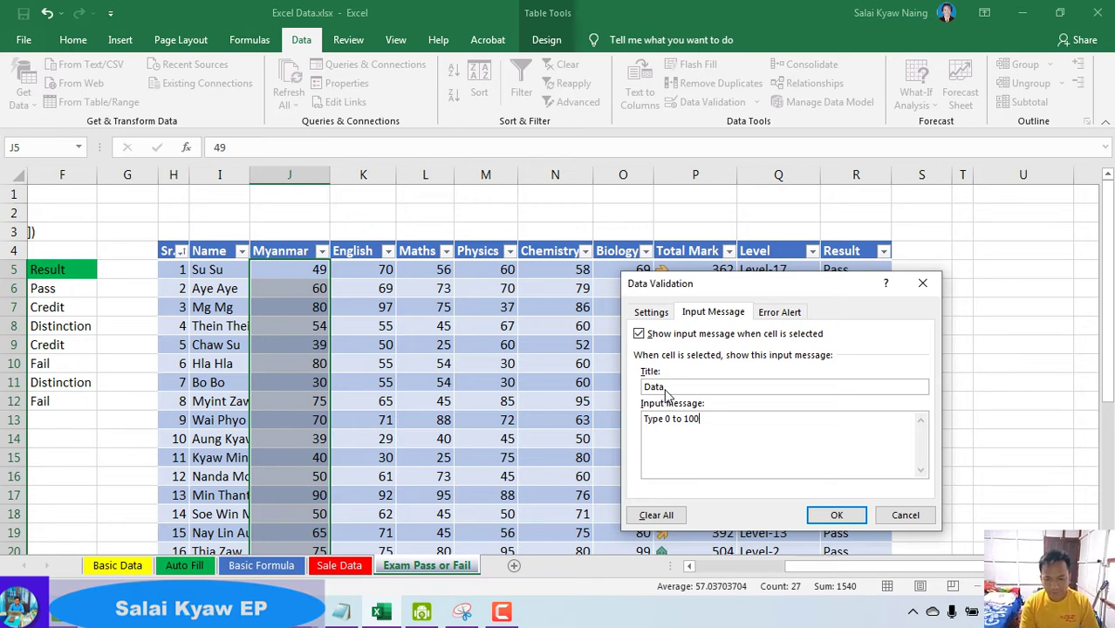
Step: Set the Myanmar marks' error alert to the Stop style with the title "Songthing is Wrong."
click(779, 312)
click(700, 390)
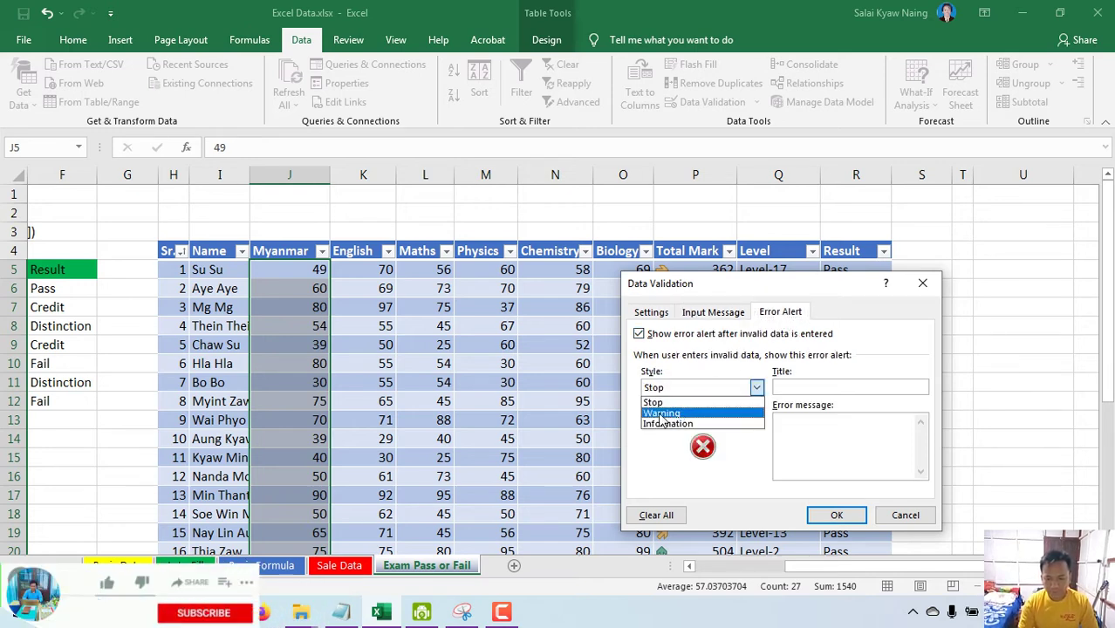
click(657, 404)
click(801, 387)
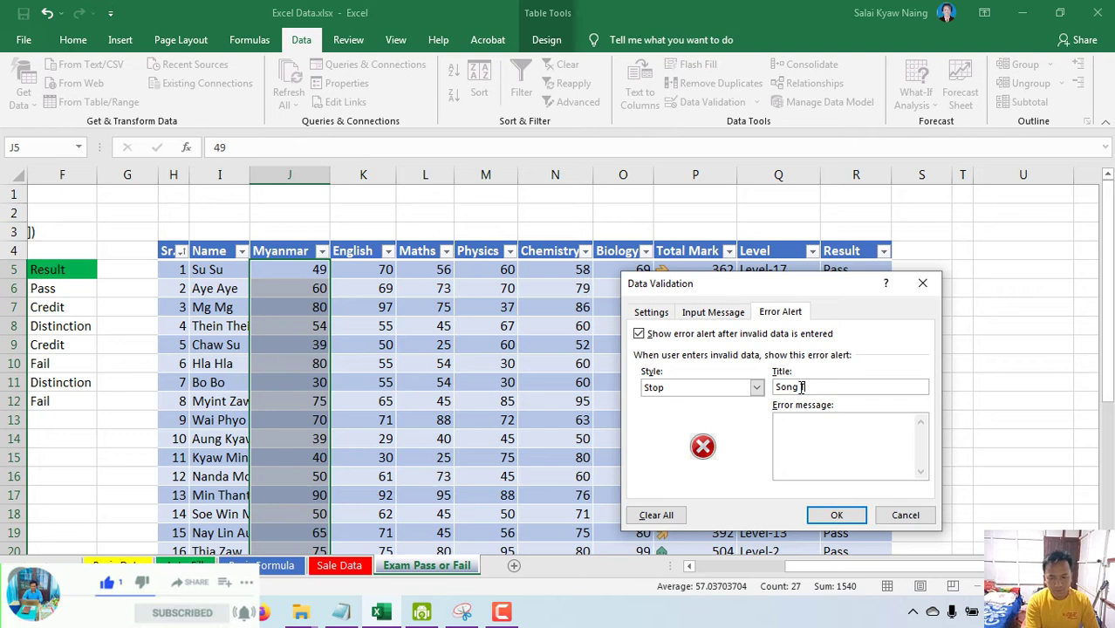
text(Song Thing )
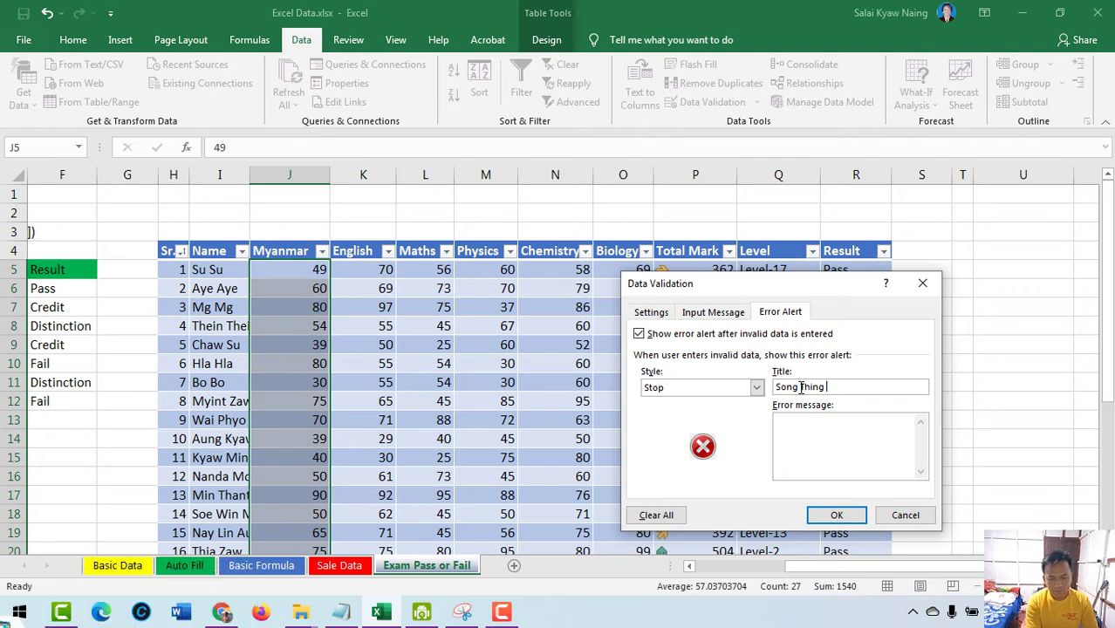
text(is Wrong)
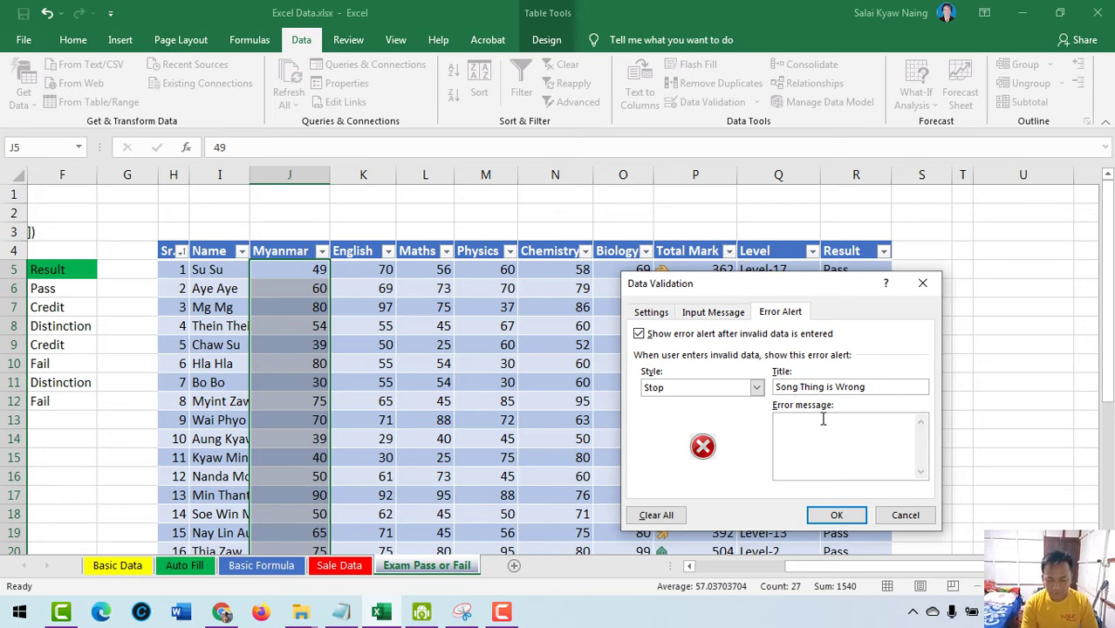
key(BackSpace)
key(BackSpace)
text(t)
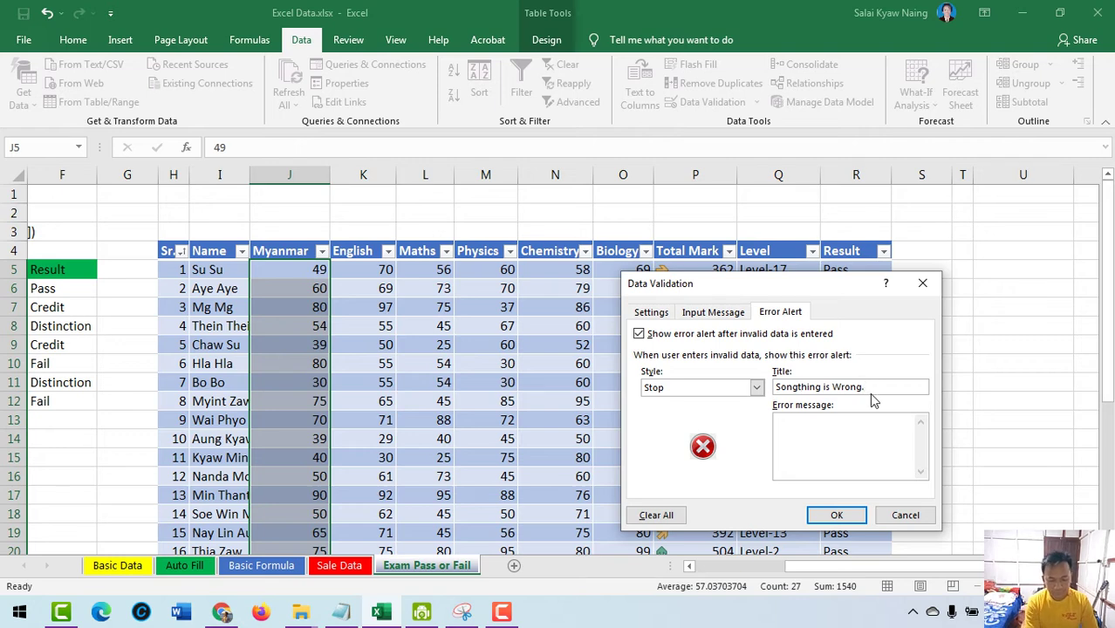
Step: Add the error message "Please type, another number." to the alert and apply the validation to the Myanmar marks
click(812, 424)
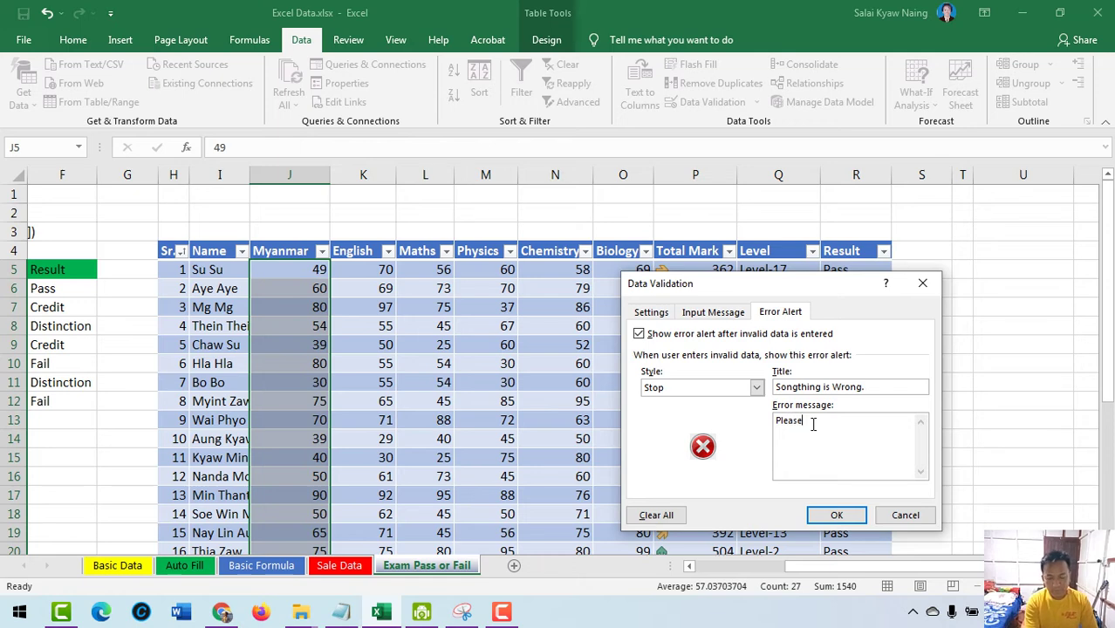
text(Please tye)
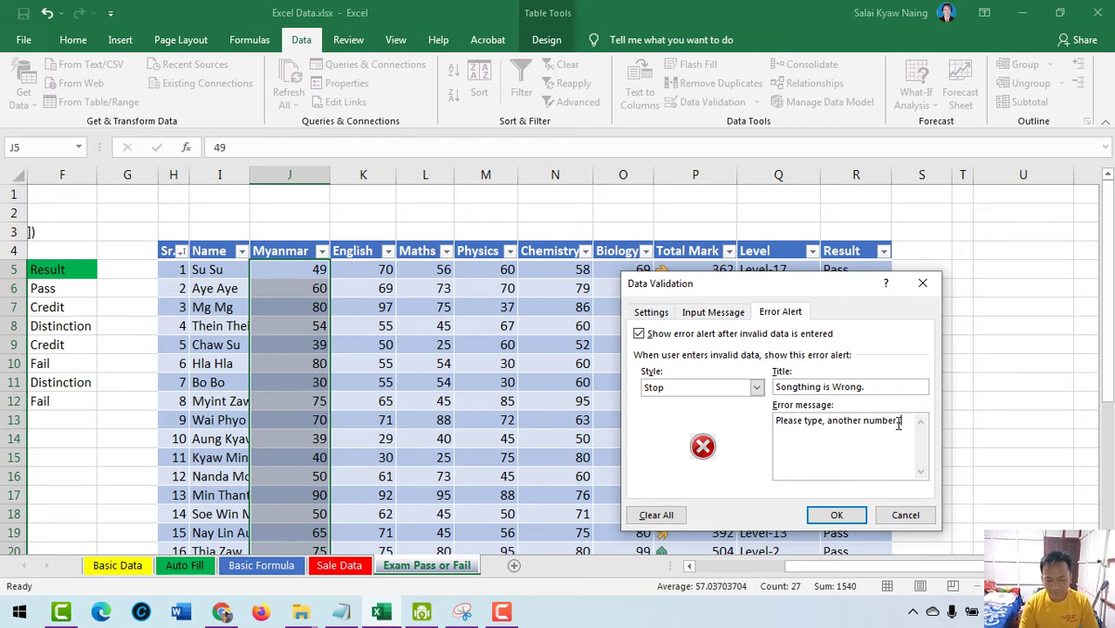
click(829, 516)
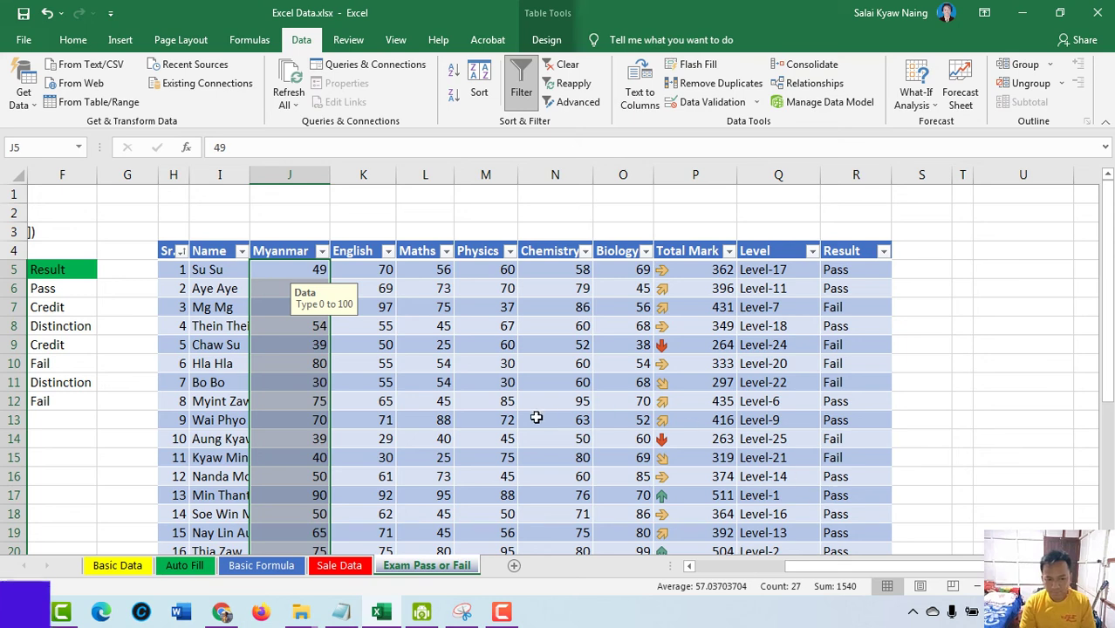
Step: Test the Myanmar validation by entering 256 in J10, retry the rejected entry, and enter 30 instead
click(303, 359)
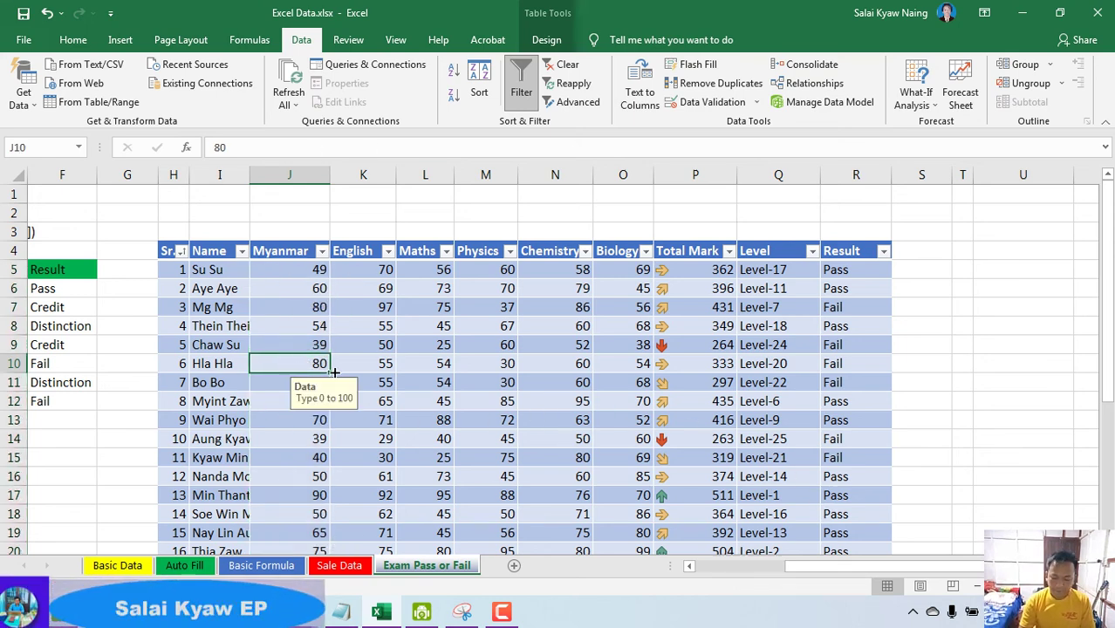
text(256)
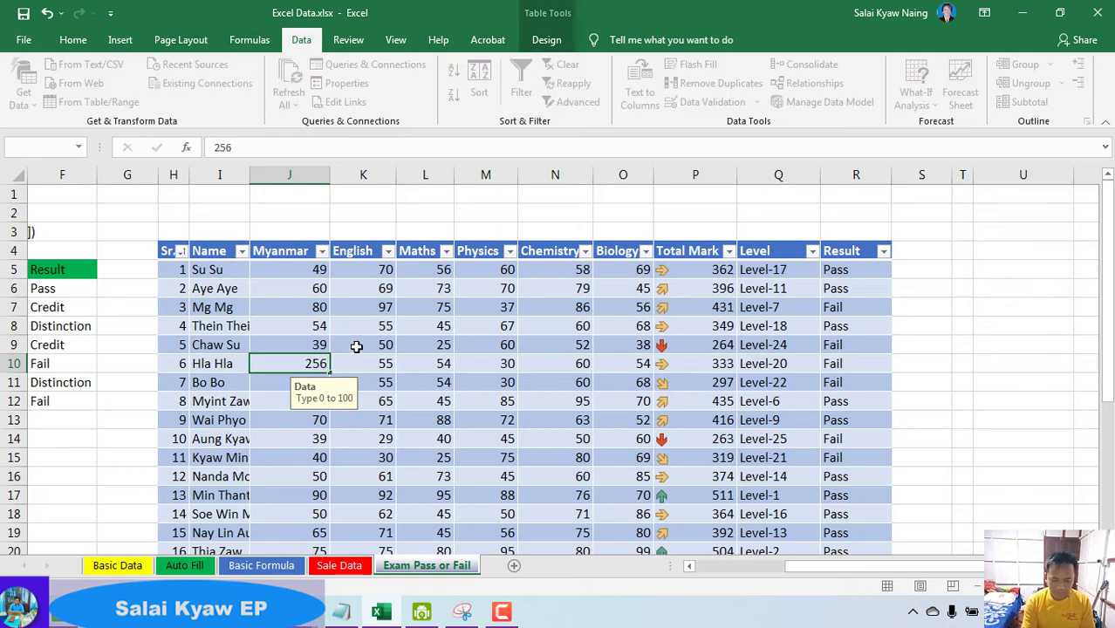
key(Return)
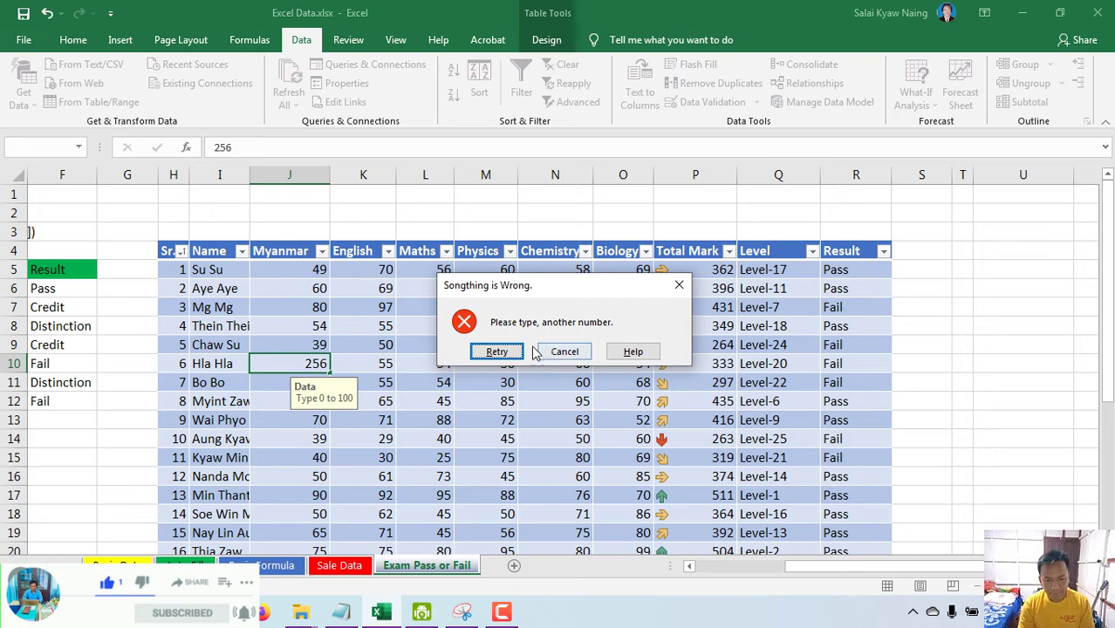
click(496, 351)
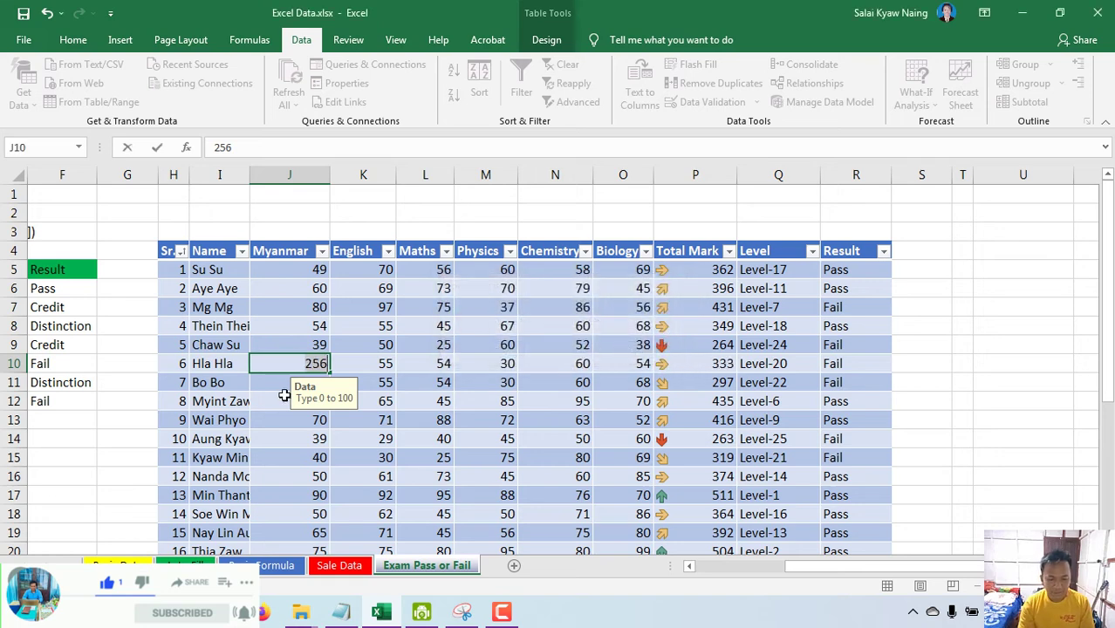
text(02)
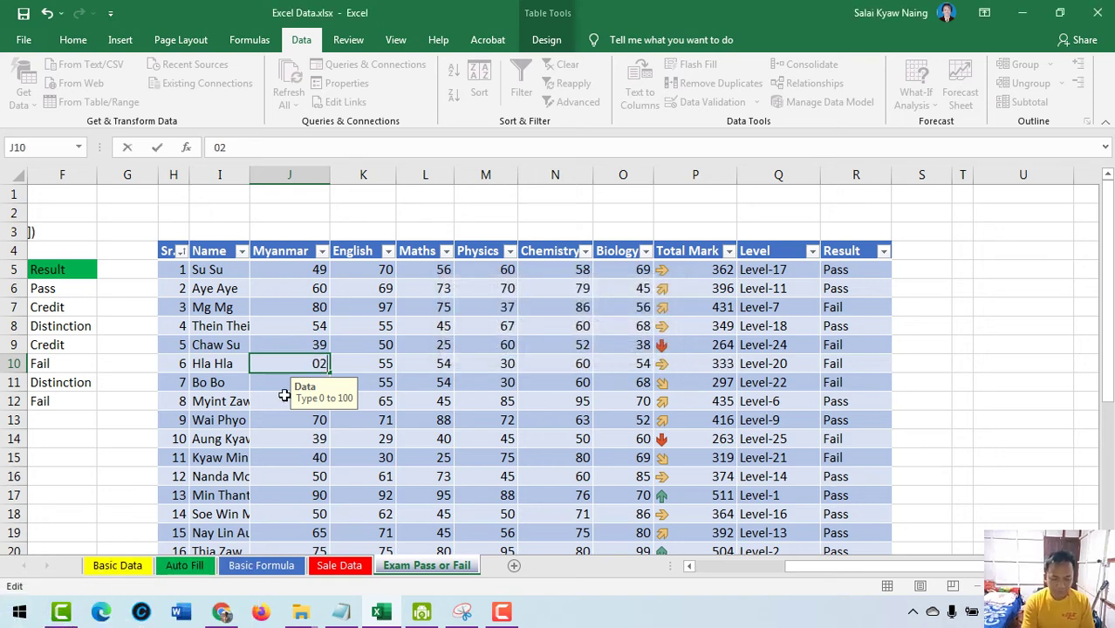
text(30)
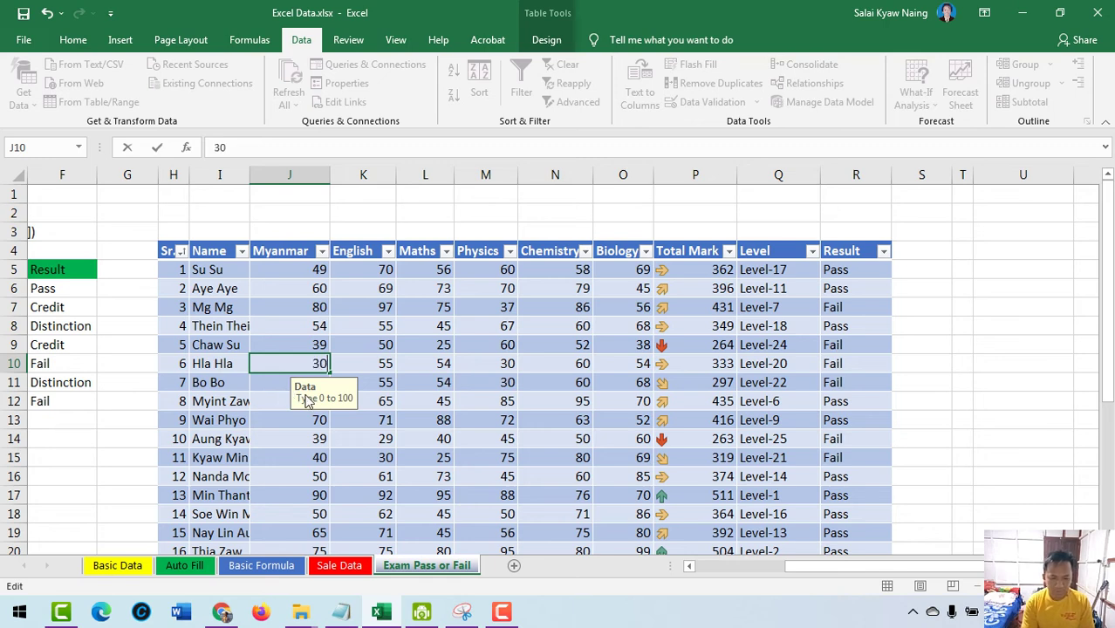
key(Return)
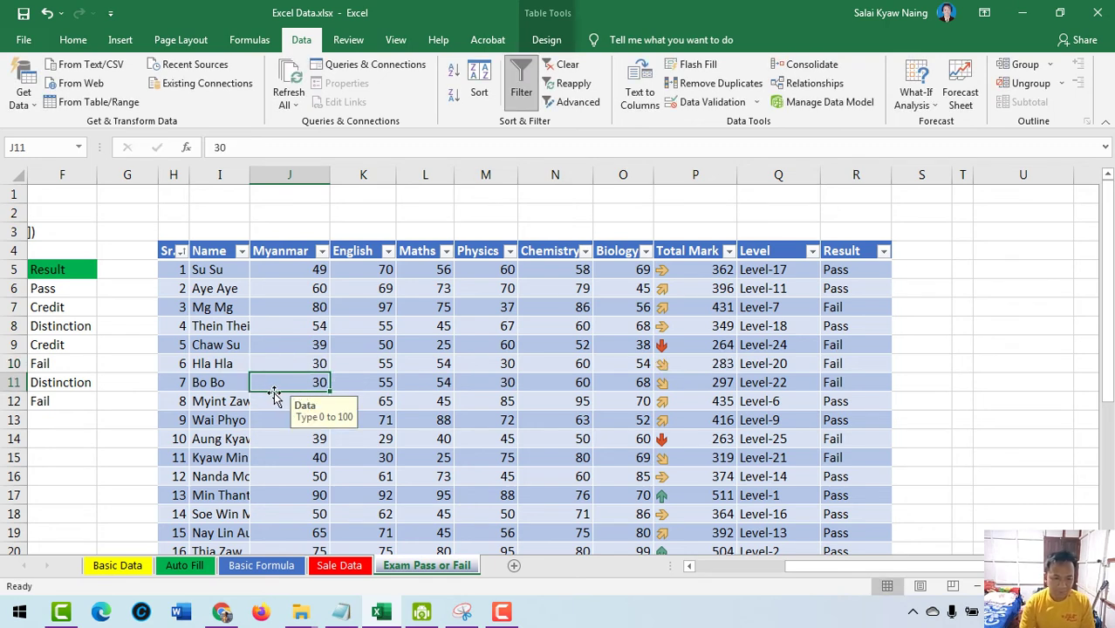
Step: Undo the last mark change in J10 and select the Myanmar mark in J7
key(ctrl+z)
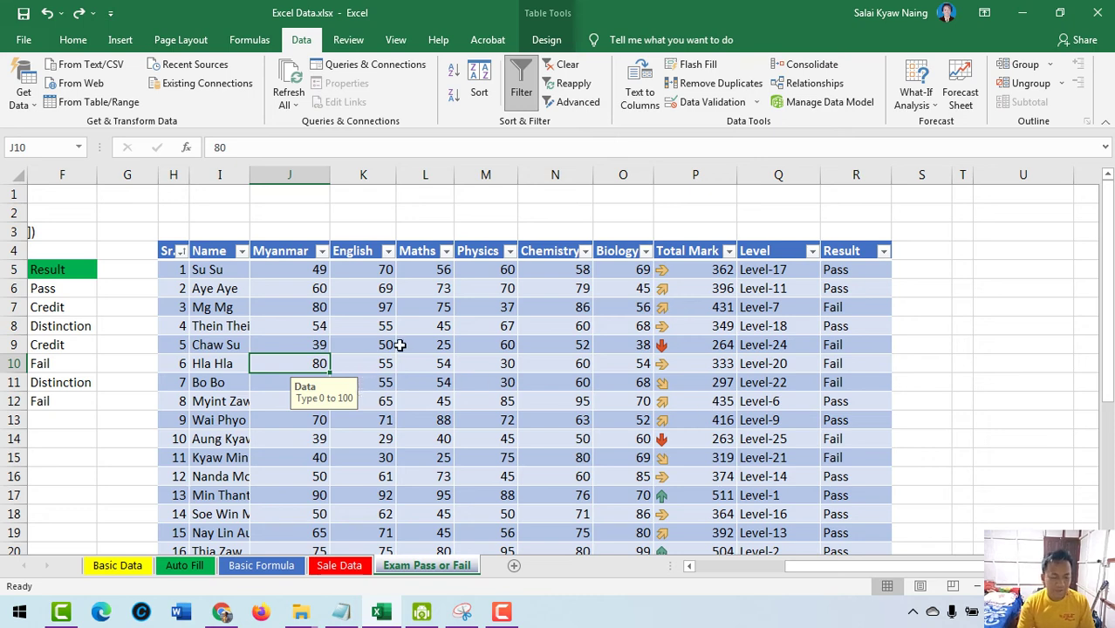
key(Escape)
click(271, 310)
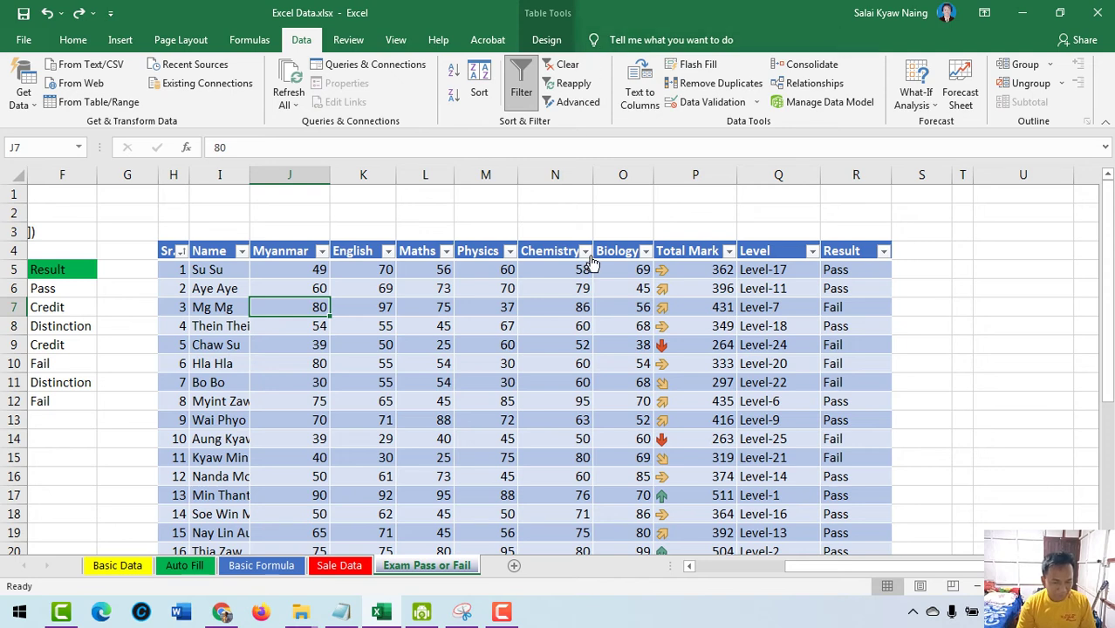
click(517, 604)
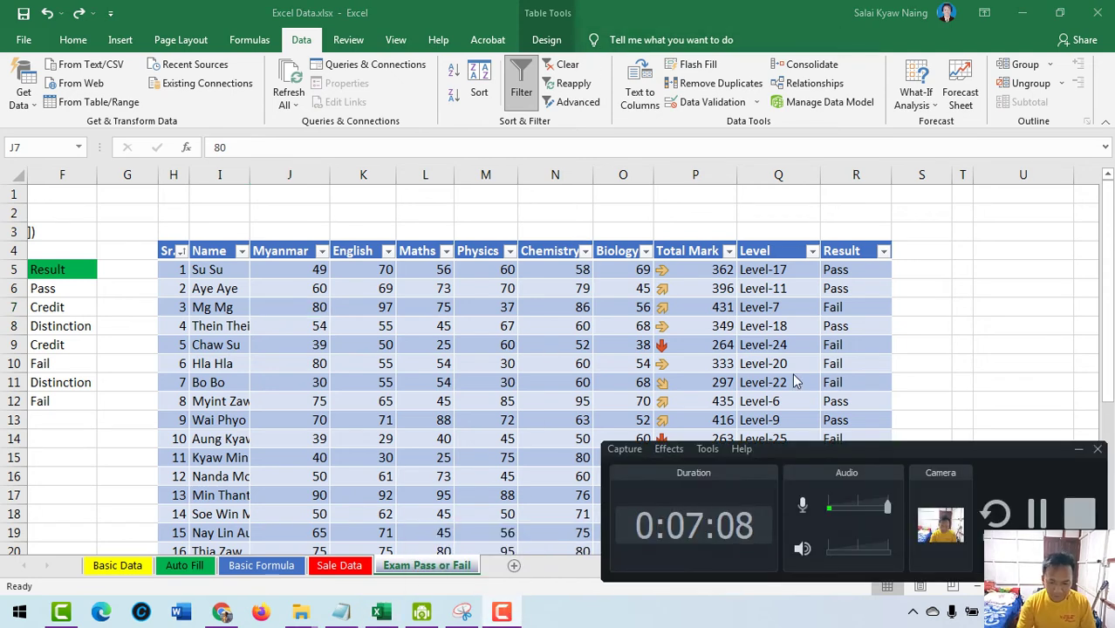